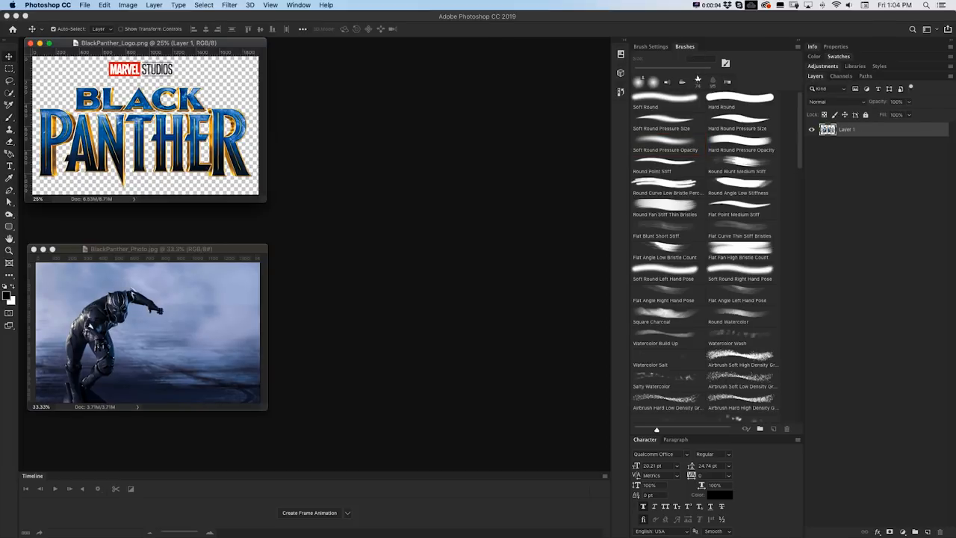
Show the example's MTTE depth-map group and compare mid and dark greys in the Color Picker
{"action": "left_click_drag", "start_coordinate": [410, 100], "coordinate": [372, 109]}
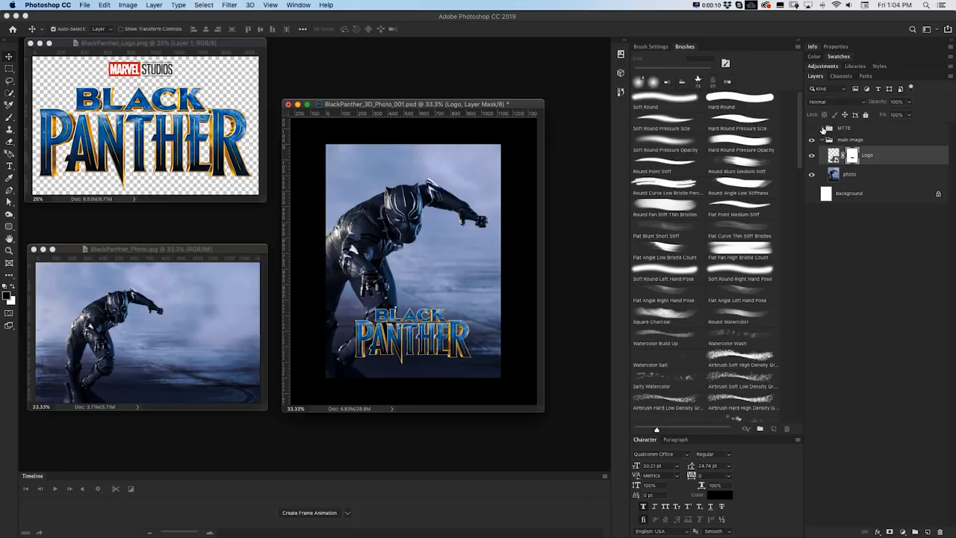
{"action": "left_click", "coordinate": [812, 129]}
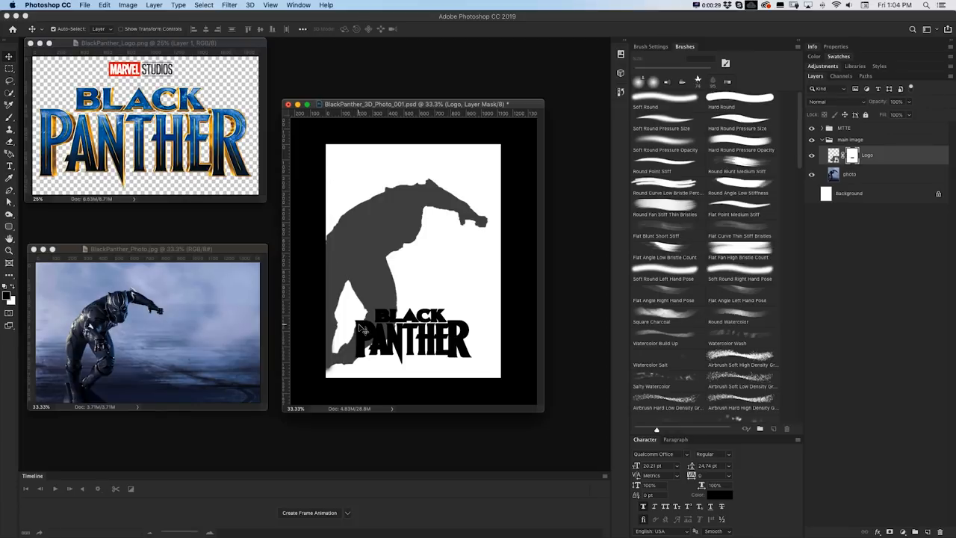
{"action": "left_click", "coordinate": [7, 296]}
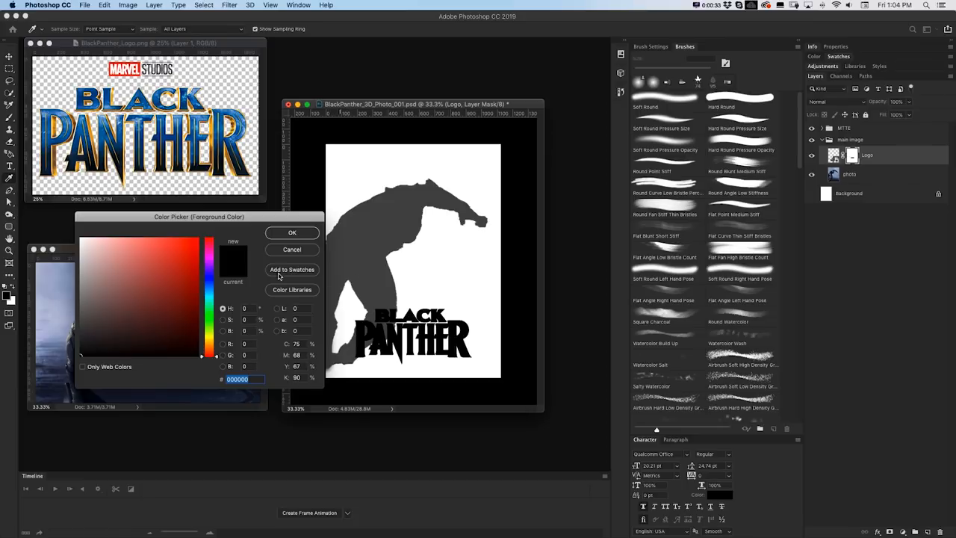
{"action": "left_click_drag", "start_coordinate": [84, 319], "coordinate": [80, 289]}
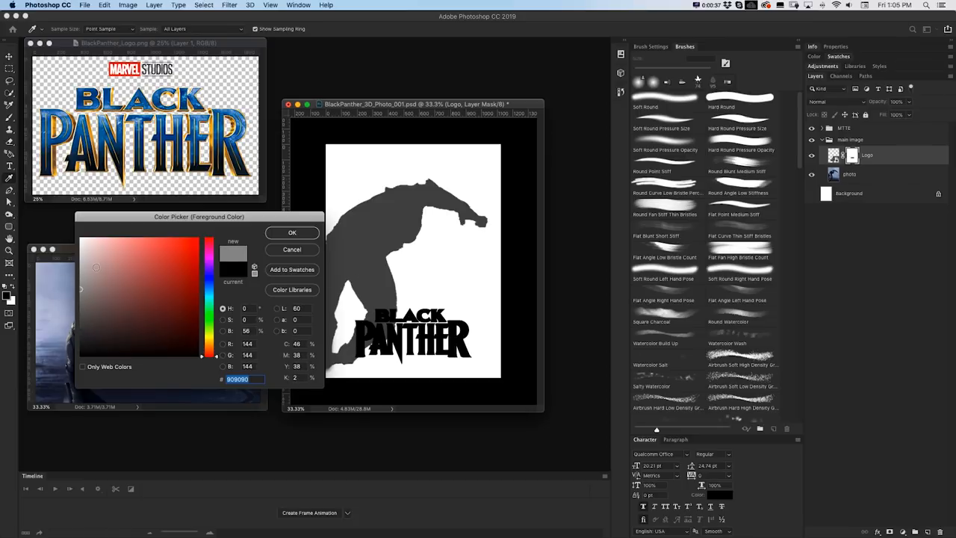
{"action": "left_click_drag", "start_coordinate": [80, 288], "coordinate": [75, 330]}
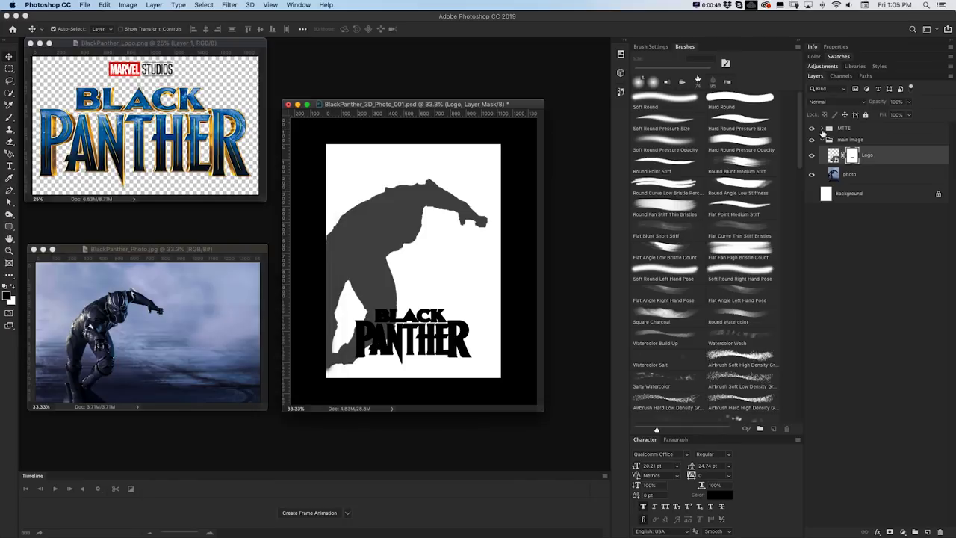
Inspect the subject layer's Color Overlay grey inside the MTTE group, then collapse the group
{"action": "left_click", "coordinate": [822, 129]}
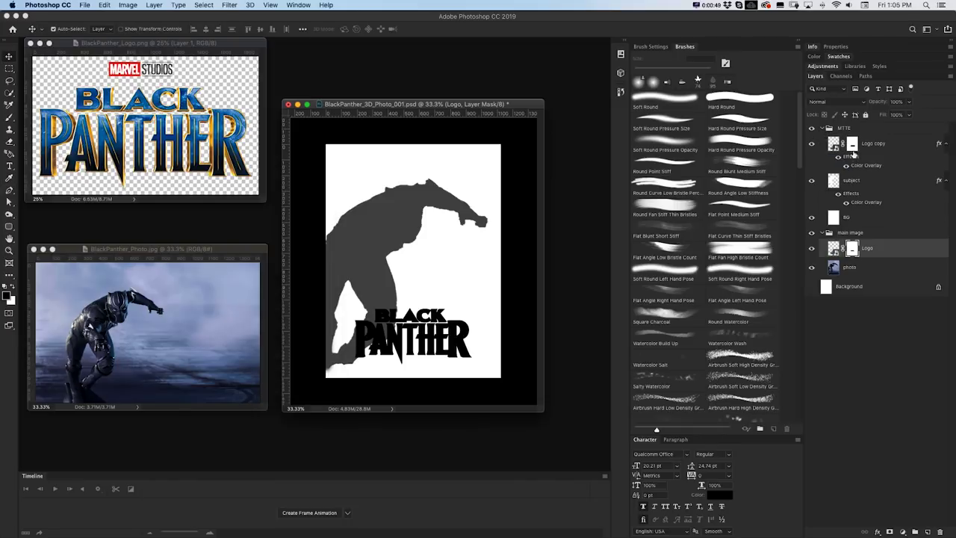
{"action": "double_click", "coordinate": [859, 203]}
{"action": "left_click", "coordinate": [638, 290]}
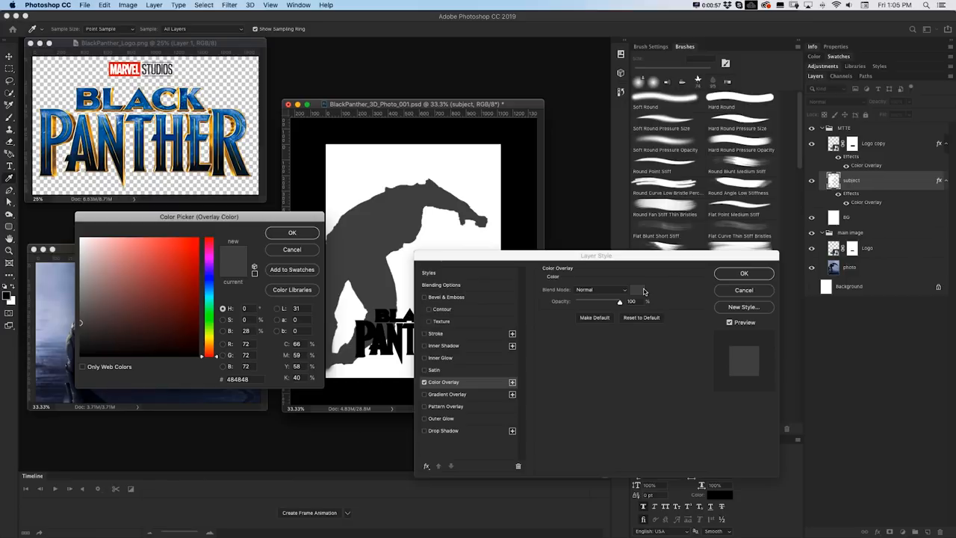
{"action": "key", "text": "Return"}
{"action": "key", "text": "Return"}
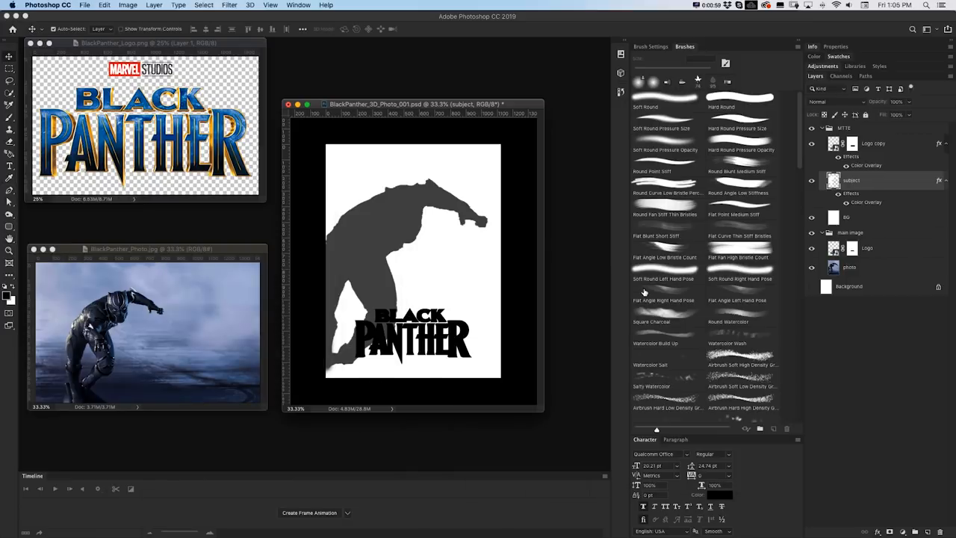
{"action": "left_click", "coordinate": [644, 291]}
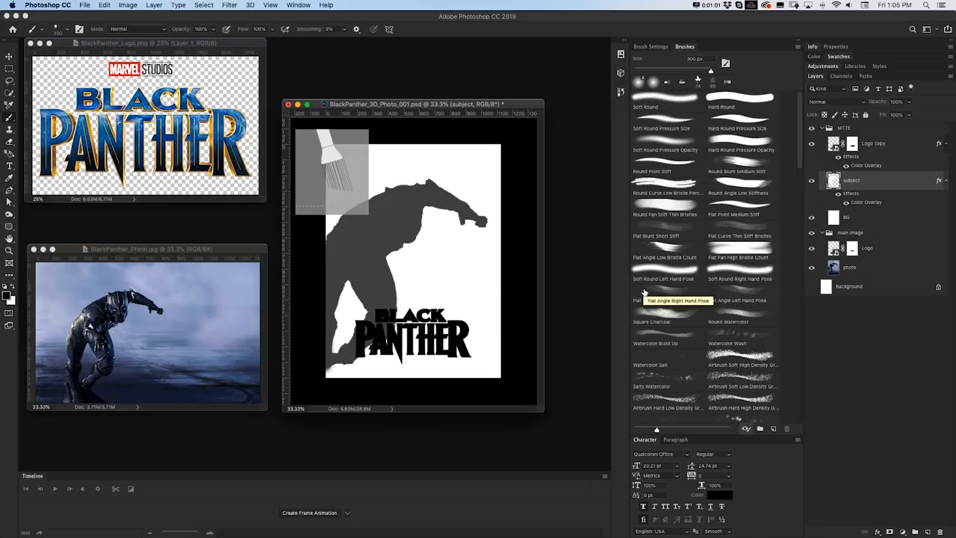
{"action": "key", "text": "v"}
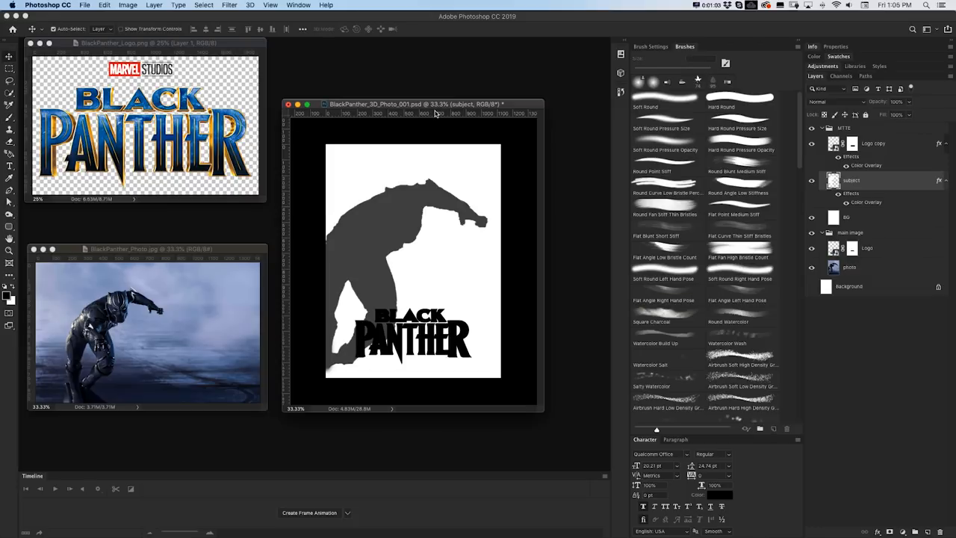
{"action": "left_click", "coordinate": [824, 129]}
Create a new 1125 × 1500 px portrait document after moving the example aside
{"action": "mouse_move", "coordinate": [358, 106]}
{"action": "left_mouse_down"}
{"action": "mouse_move", "coordinate": [717, 138]}
{"action": "mouse_move", "coordinate": [352, 140]}
{"action": "left_mouse_up"}
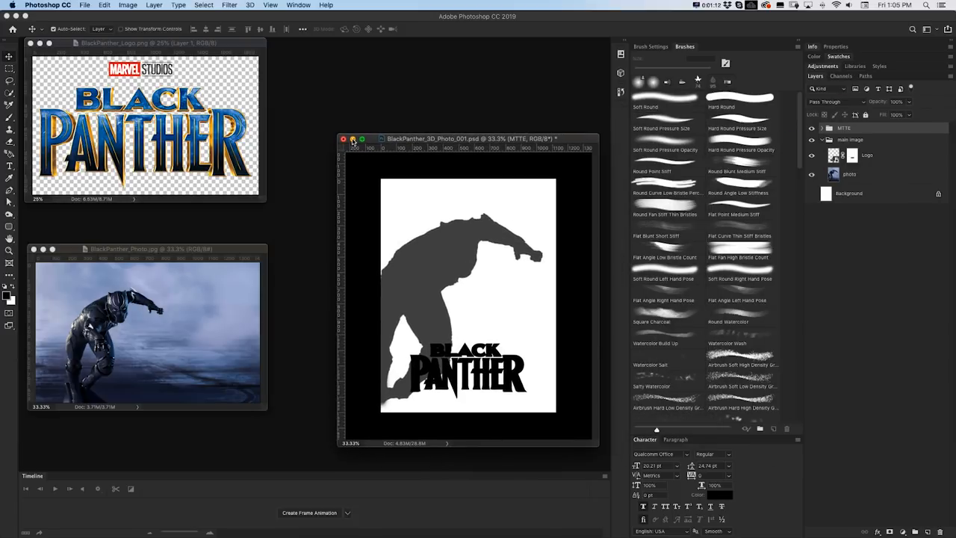
{"action": "key", "text": "super+n"}
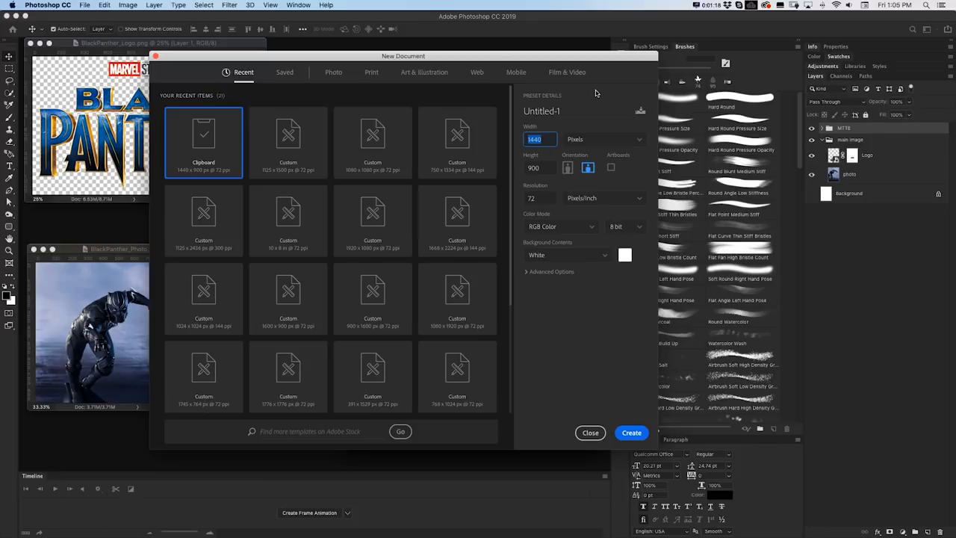
{"action": "type", "text": "1125"}
{"action": "key", "text": "Tab"}
{"action": "type", "text": "15"}
{"action": "left_click", "coordinate": [561, 356]}
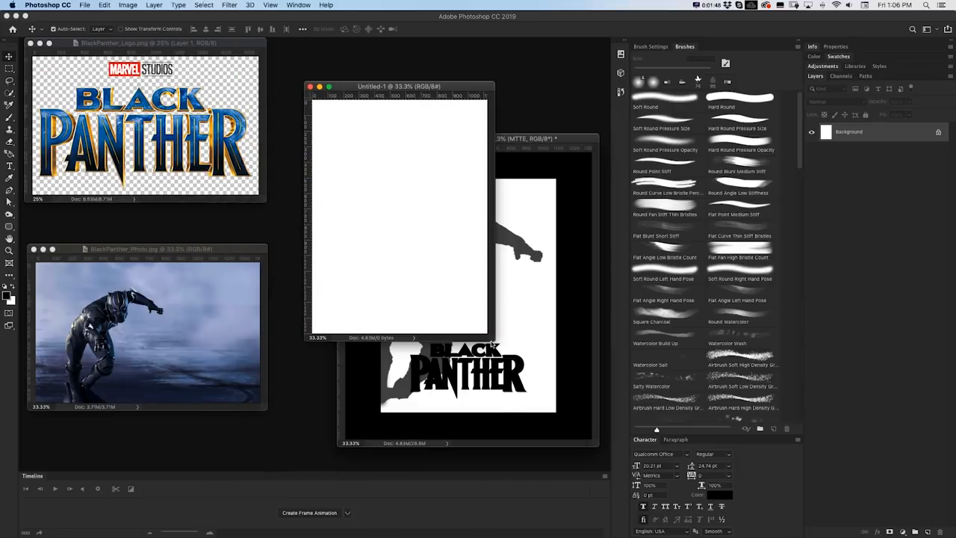
Copy the Black Panther photo into Untitled-1 and transform it to fill the canvas
{"action": "left_click", "coordinate": [200, 295]}
{"action": "key", "text": "ctrl+a"}
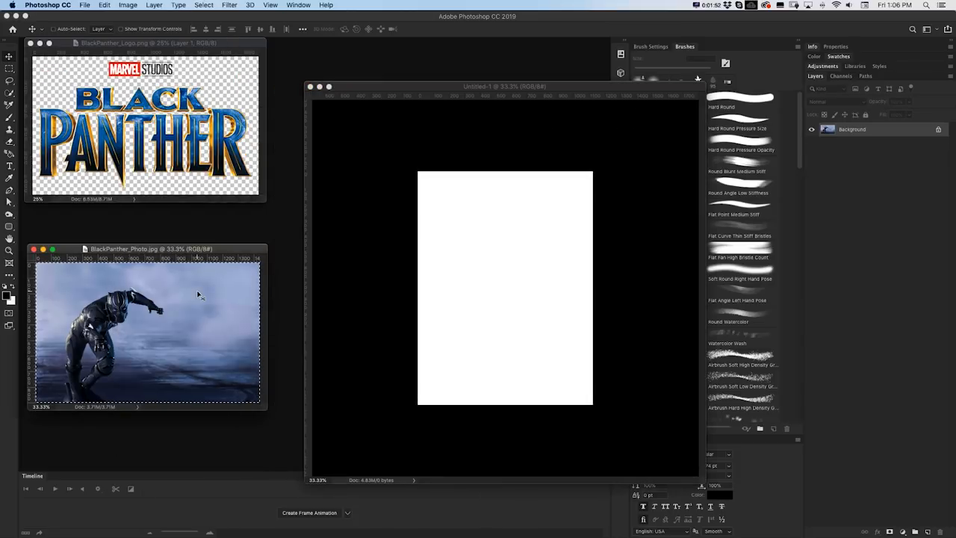
{"action": "key", "text": "ctrl+c"}
{"action": "left_click", "coordinate": [478, 166]}
{"action": "key", "text": "ctrl+v"}
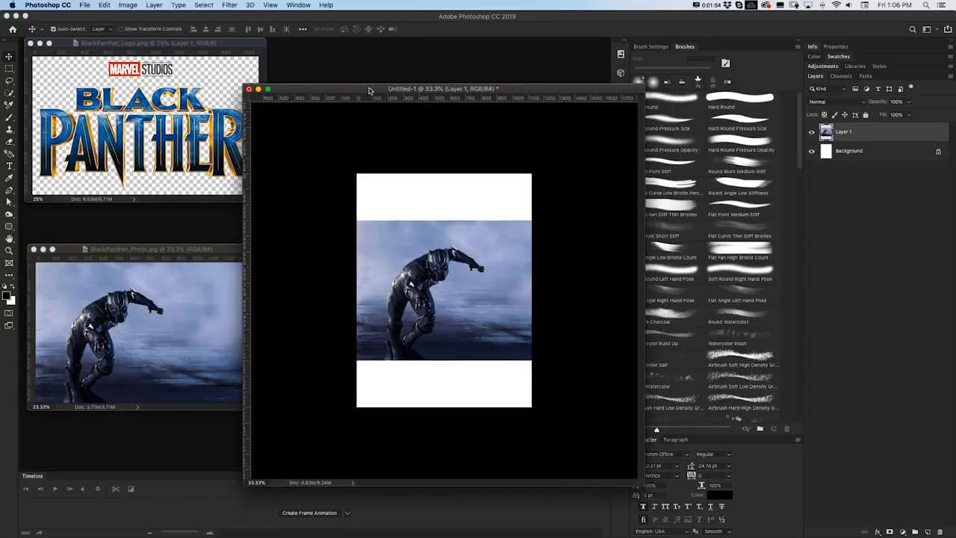
{"action": "key", "text": "ctrl+t"}
{"action": "left_click_drag", "start_coordinate": [339, 221], "coordinate": [277, 176]}
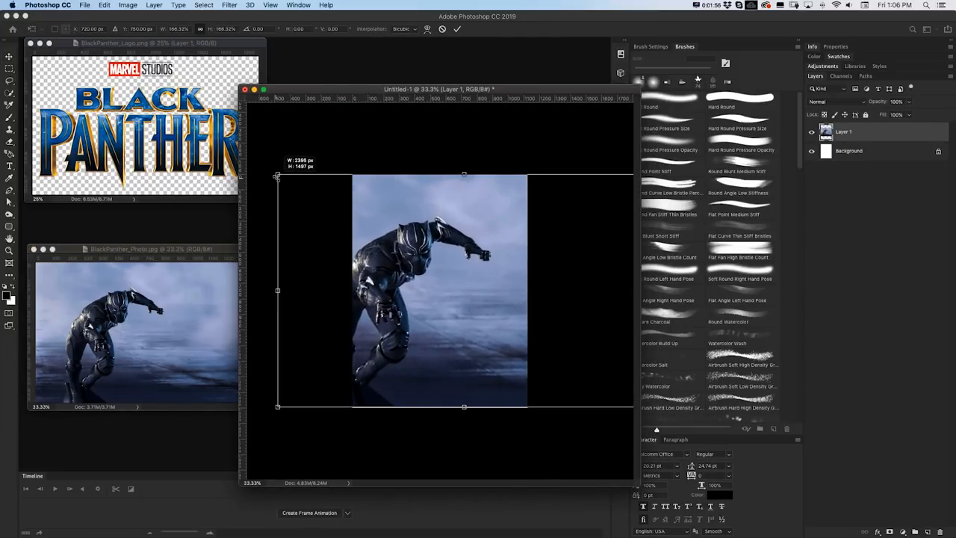
{"action": "mouse_move", "coordinate": [344, 199]}
{"action": "left_mouse_down"}
{"action": "mouse_move", "coordinate": [392, 199]}
{"action": "mouse_move", "coordinate": [360, 200]}
{"action": "left_mouse_up"}
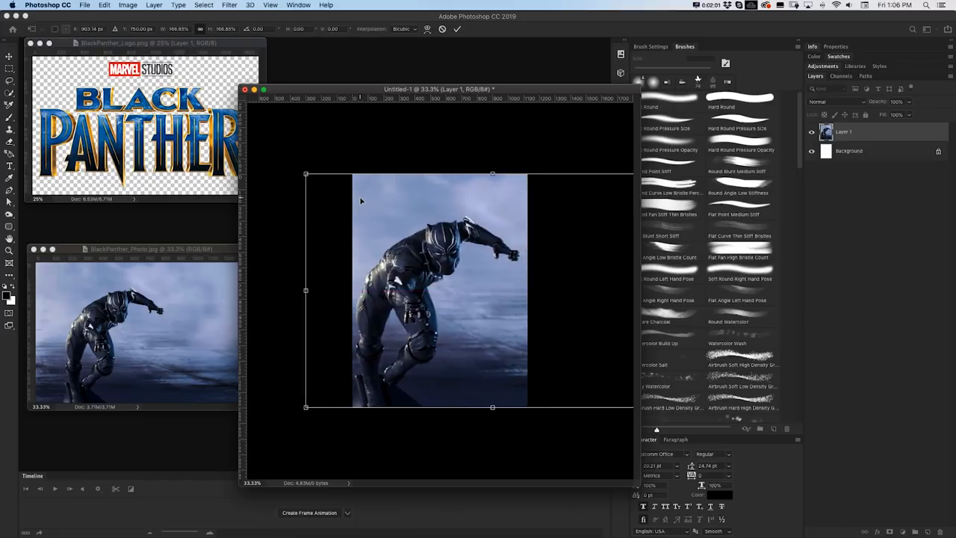
{"action": "key", "text": "Return"}
Drag the logo layer into the new document and name the layers 'logo' and 'main photo'
{"action": "left_click", "coordinate": [215, 137]}
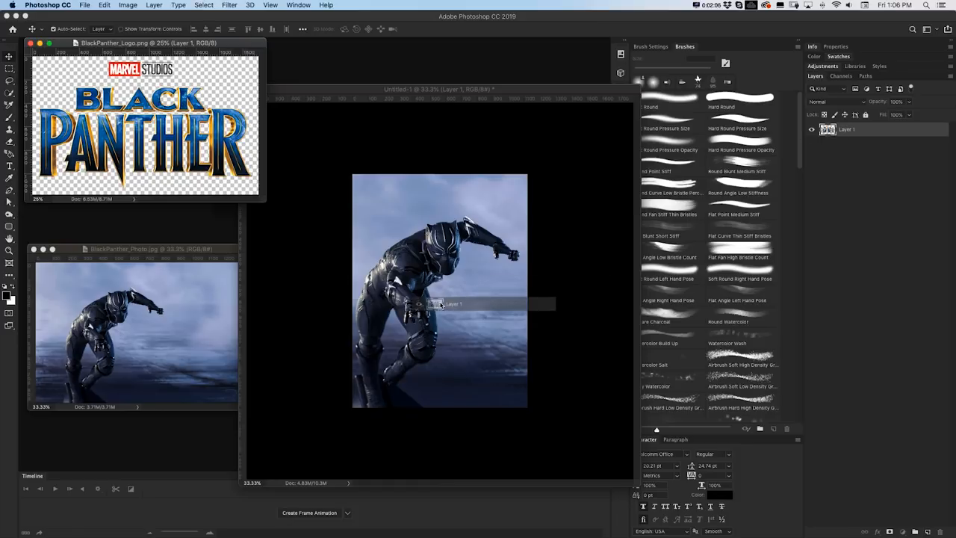
{"action": "left_click_drag", "start_coordinate": [838, 131], "coordinate": [445, 306]}
{"action": "double_click", "coordinate": [850, 131]}
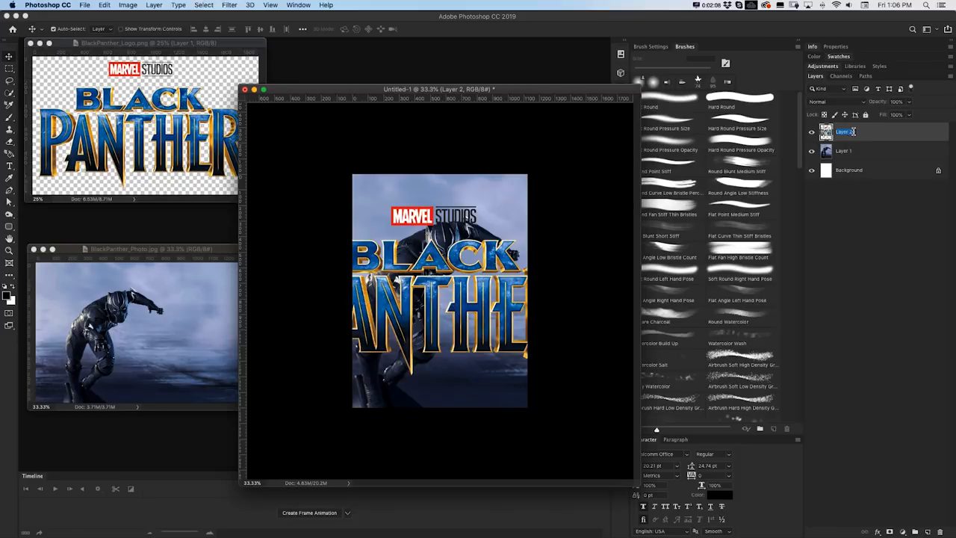
{"action": "type", "text": "logo"}
{"action": "key", "text": "Return"}
{"action": "double_click", "coordinate": [848, 151]}
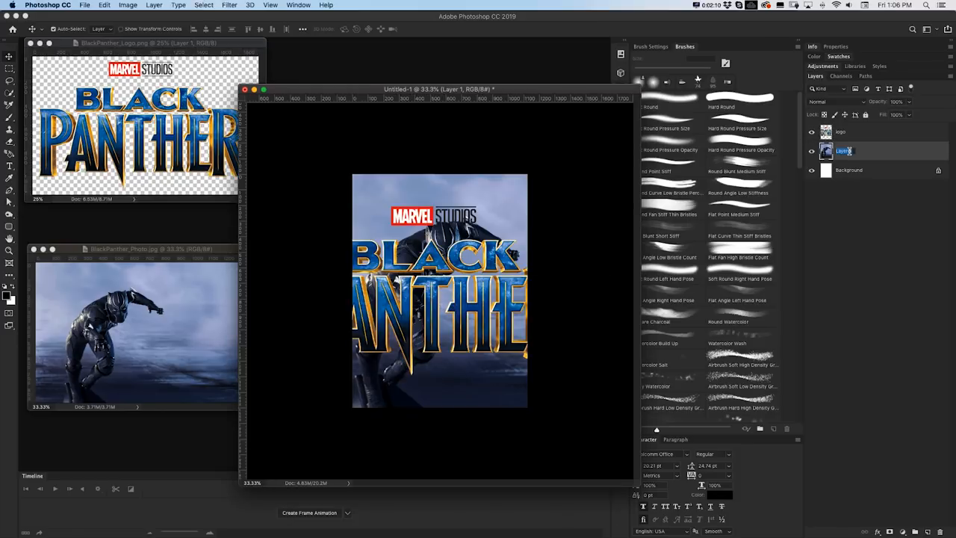
{"action": "type", "text": "main photo"}
{"action": "key", "text": "Return"}
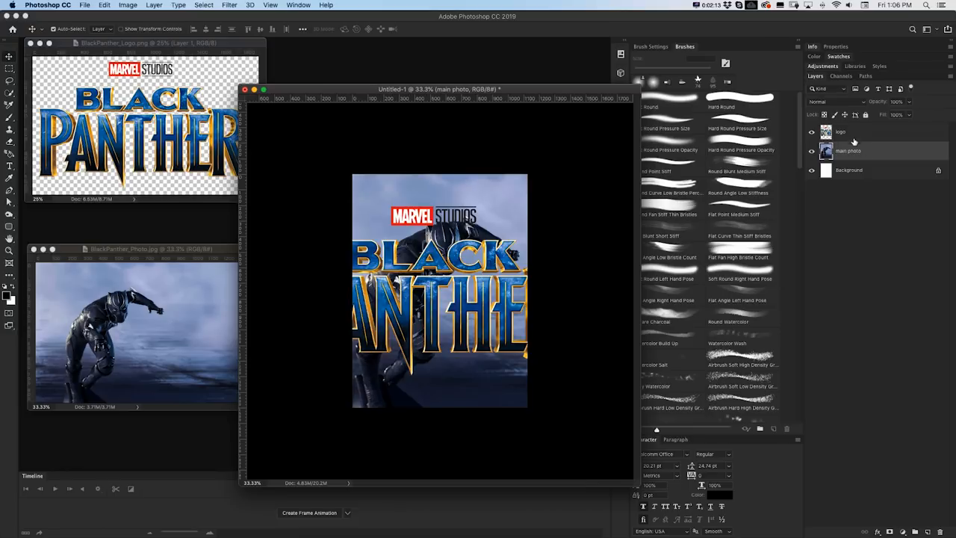
Convert the logo to a Smart Object and scale it down over the figure's waist
{"action": "left_click", "coordinate": [848, 134]}
{"action": "right_click", "coordinate": [850, 134]}
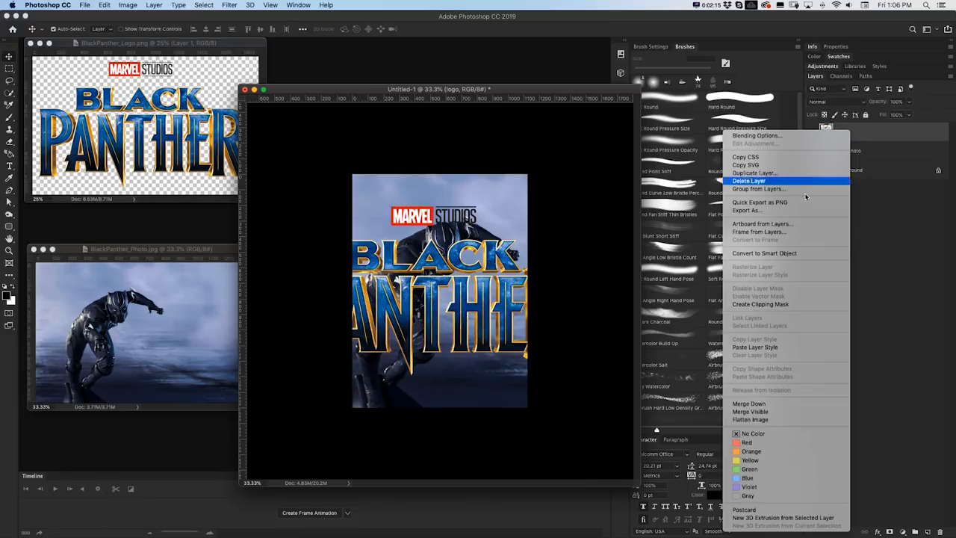
{"action": "left_click", "coordinate": [781, 252]}
{"action": "key", "text": "ctrl+t"}
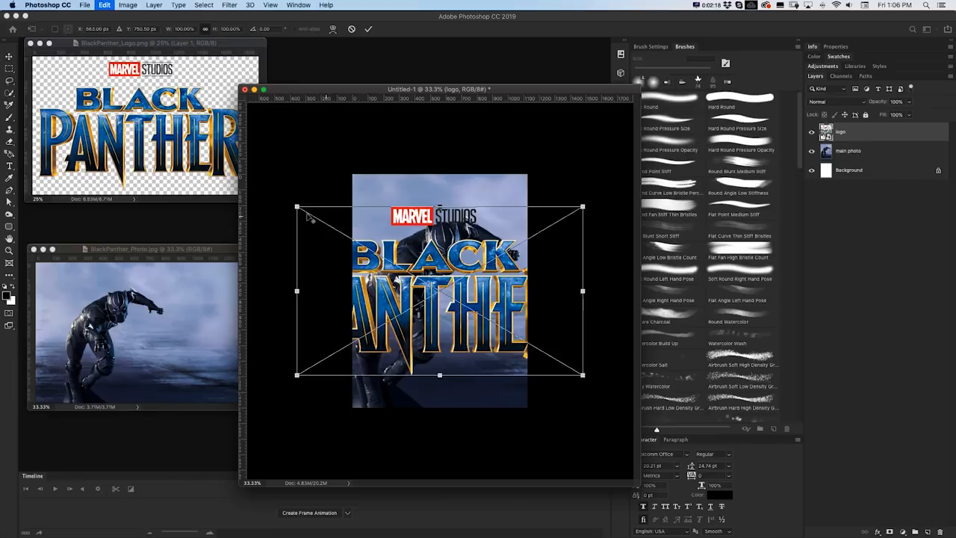
{"action": "left_click_drag", "start_coordinate": [312, 213], "coordinate": [482, 316]}
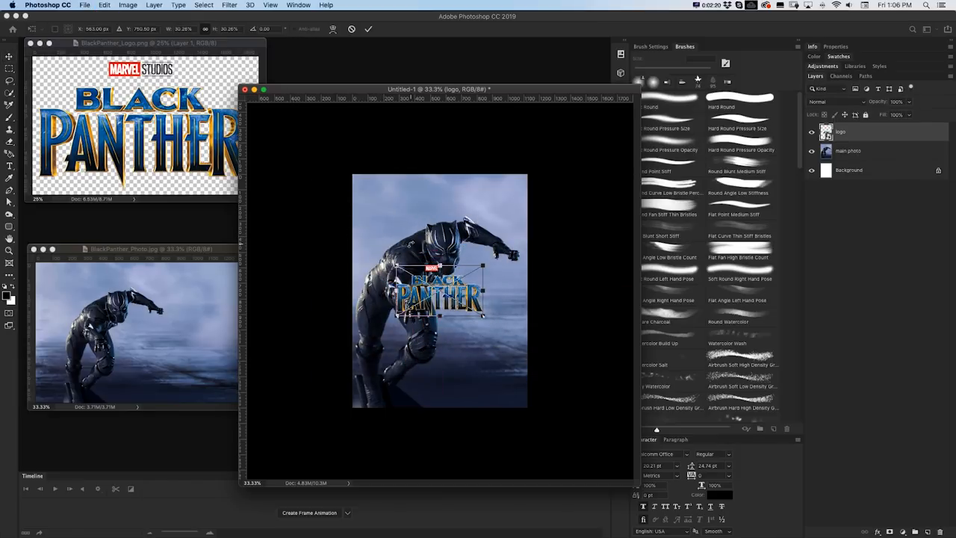
{"action": "left_click_drag", "start_coordinate": [394, 265], "coordinate": [379, 256]}
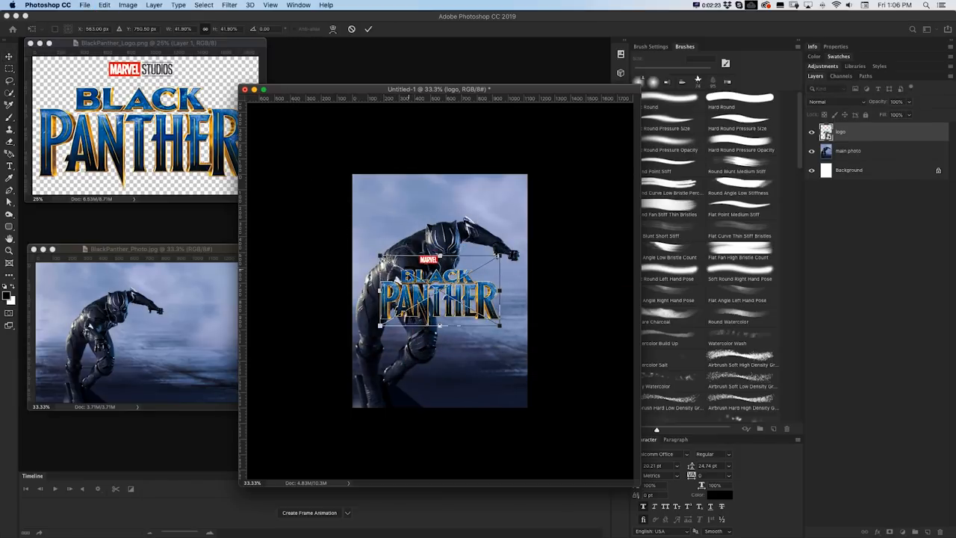
{"action": "left_click_drag", "start_coordinate": [438, 264], "coordinate": [438, 316]}
{"action": "key", "text": "Return"}
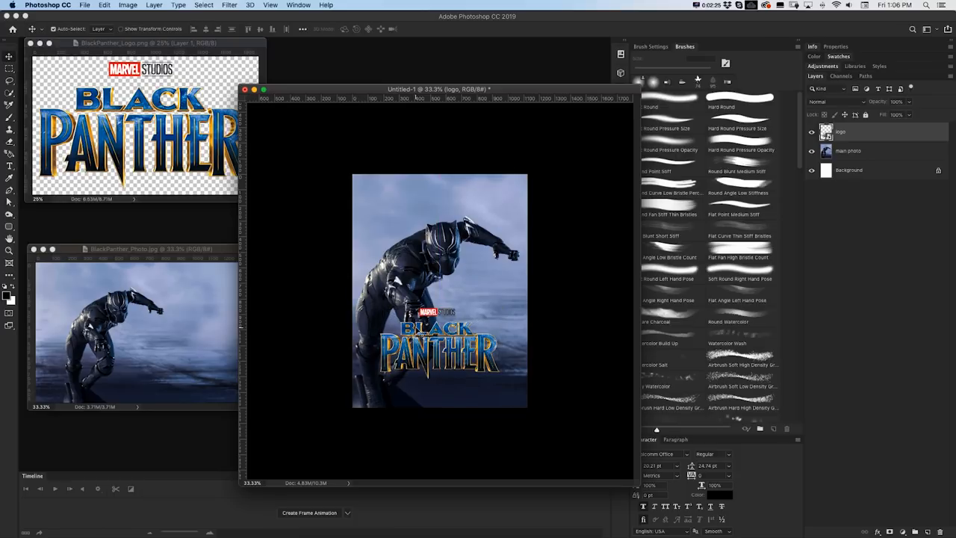
Marquee the BLACK PANTHER title and add a layer mask hiding MARVEL STUDIOS
{"action": "key", "text": "m"}
{"action": "left_click_drag", "start_coordinate": [415, 318], "coordinate": [470, 302]}
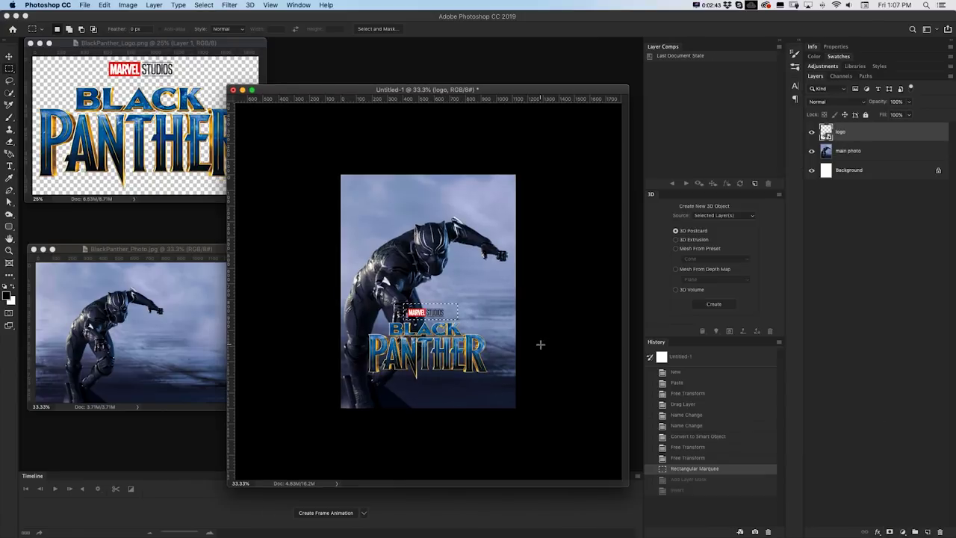
{"action": "key", "text": "super+d"}
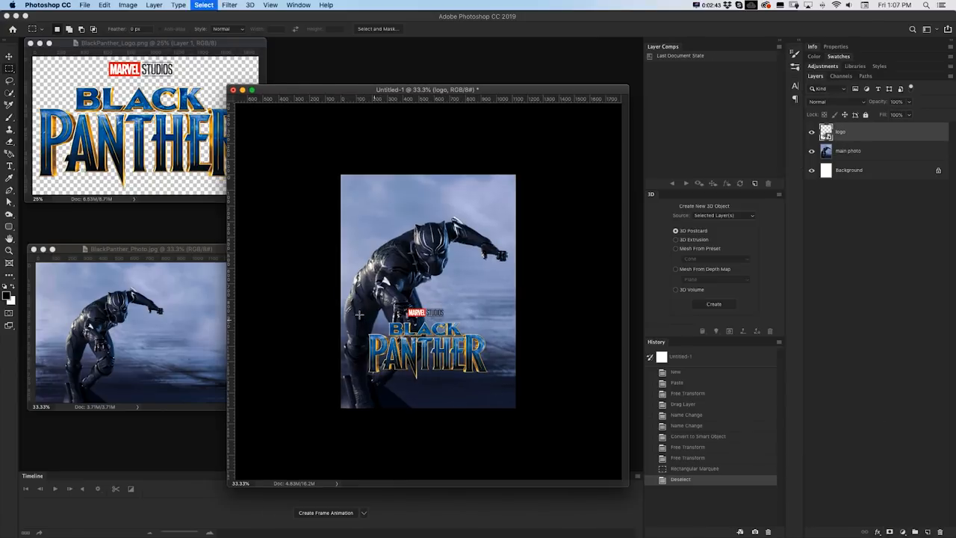
{"action": "left_click_drag", "start_coordinate": [364, 319], "coordinate": [491, 382]}
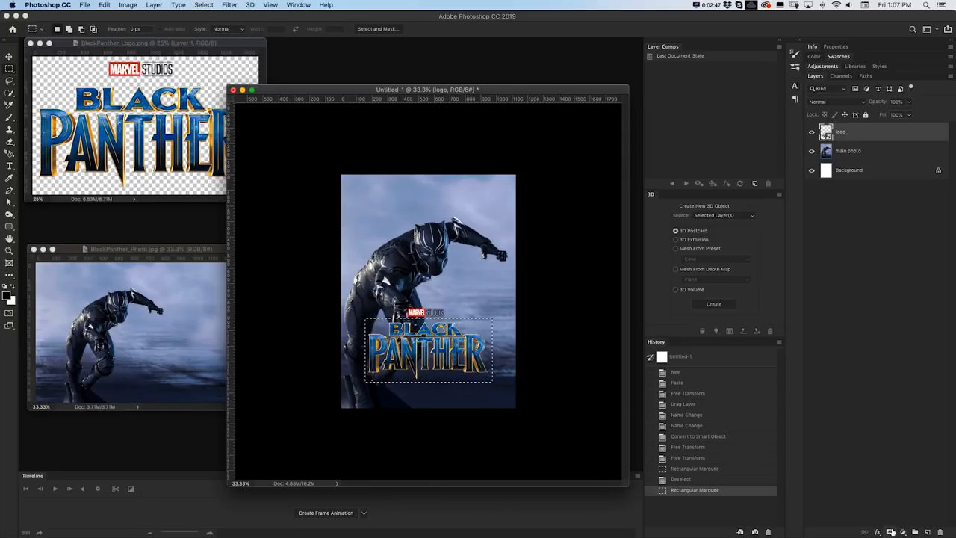
{"action": "left_click", "coordinate": [891, 531]}
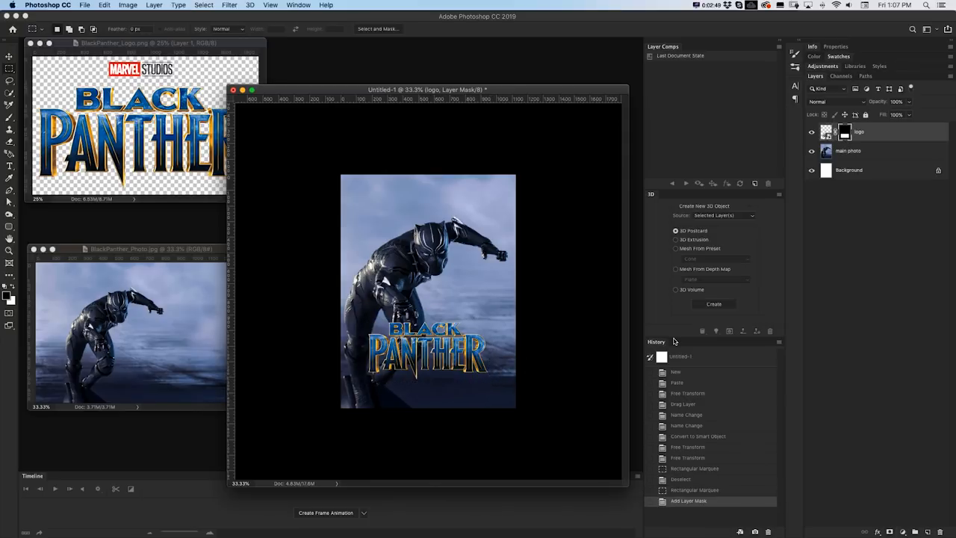
{"action": "key", "text": "v"}
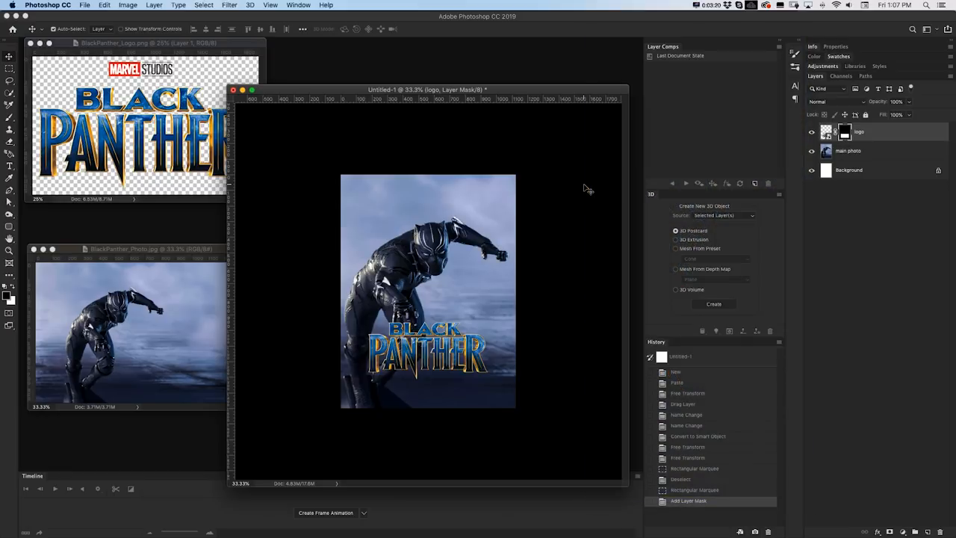
{"action": "left_click", "coordinate": [840, 153], "text": "shift"}
Group logo and main photo as MAIN IMAGE, duplicate the group and start renaming the copy
{"action": "key", "text": "super+g"}
{"action": "double_click", "coordinate": [844, 129]}
{"action": "type", "text": "M"}
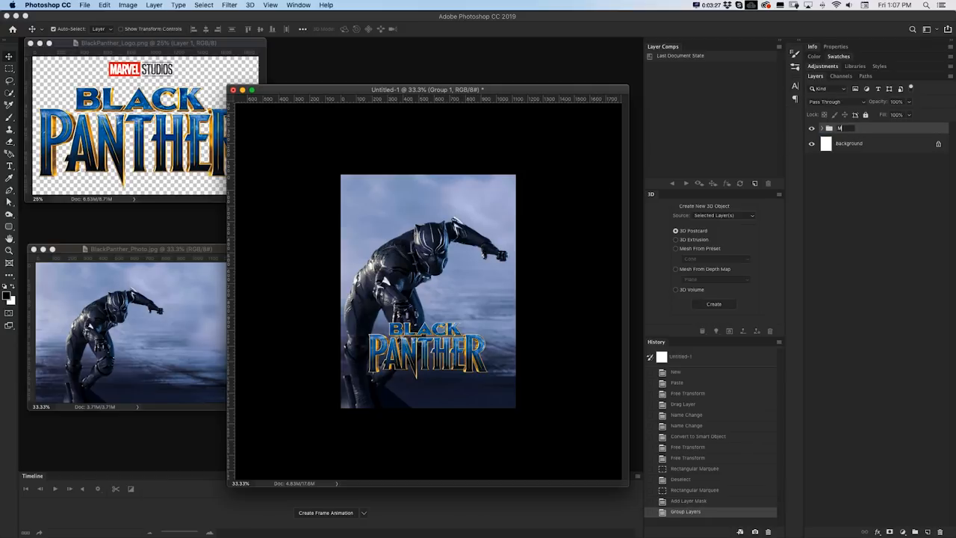
{"action": "type", "text": "AIN IMAGE"}
{"action": "key", "text": "Return"}
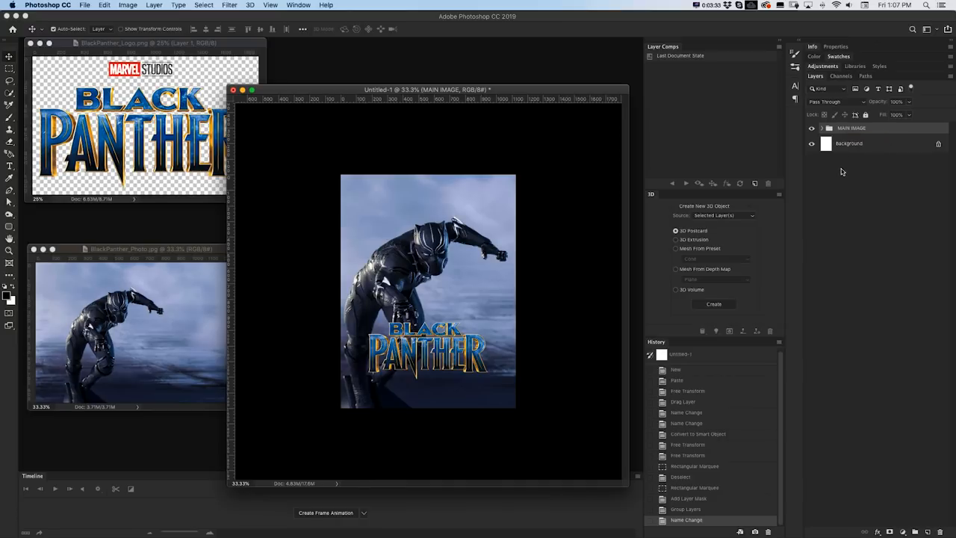
{"action": "key", "text": "ctrl+j"}
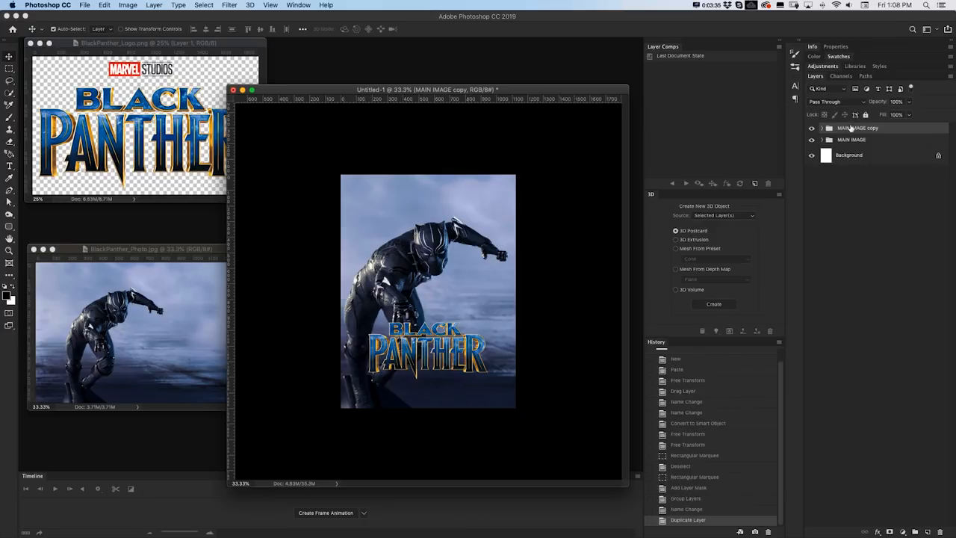
{"action": "double_click", "coordinate": [851, 128]}
{"action": "type", "text": "depth matt"}
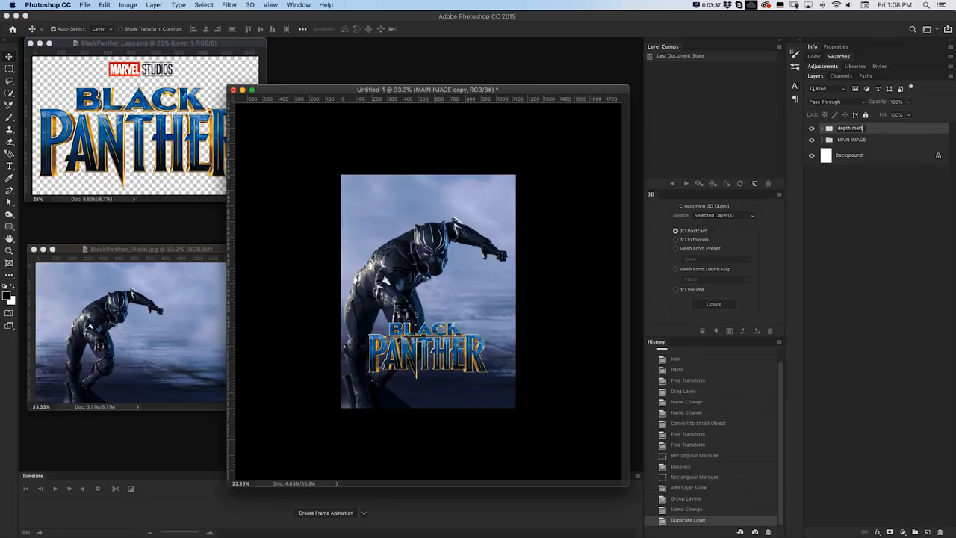
Name the copy 'depth map', expand it and hide its logo layer
{"action": "key", "text": "Return"}
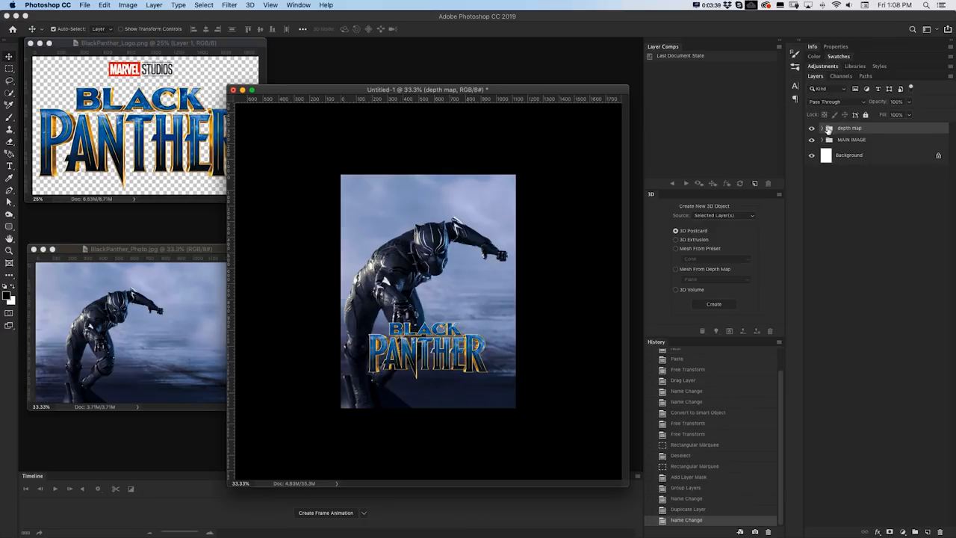
{"action": "left_click", "coordinate": [822, 128]}
{"action": "left_click", "coordinate": [851, 162]}
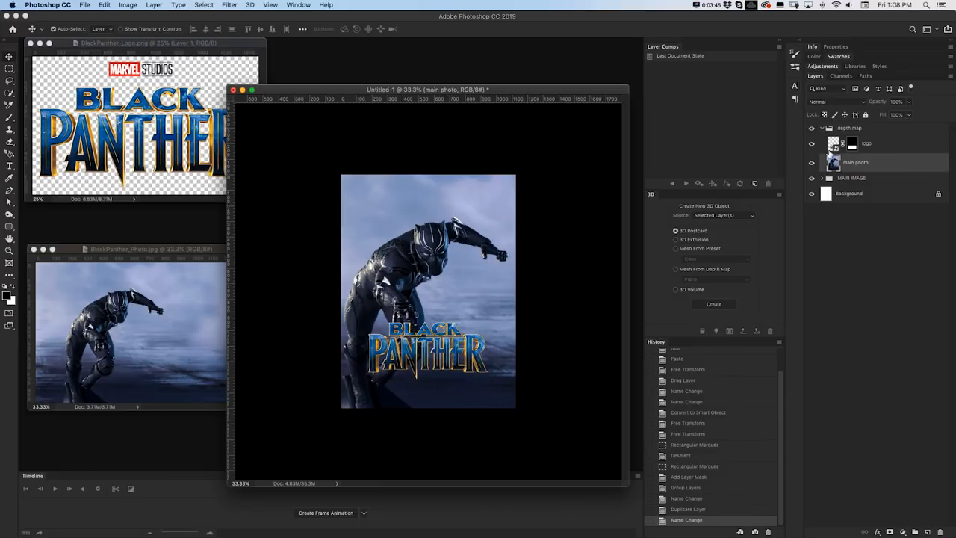
{"action": "left_click", "coordinate": [812, 143]}
{"action": "left_click", "coordinate": [811, 144]}
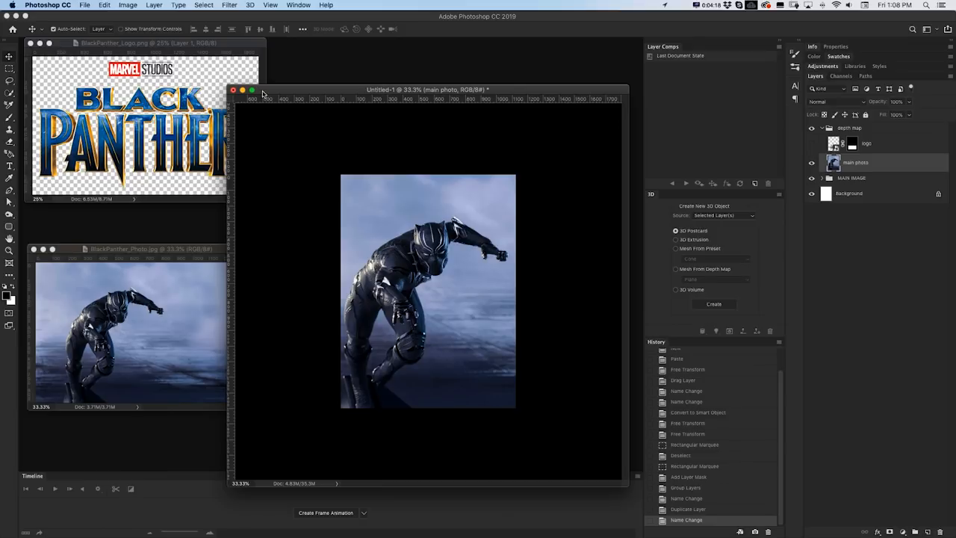
Use Quick Selection's Select Subject to select the Black Panther figure
{"action": "key", "text": "w"}
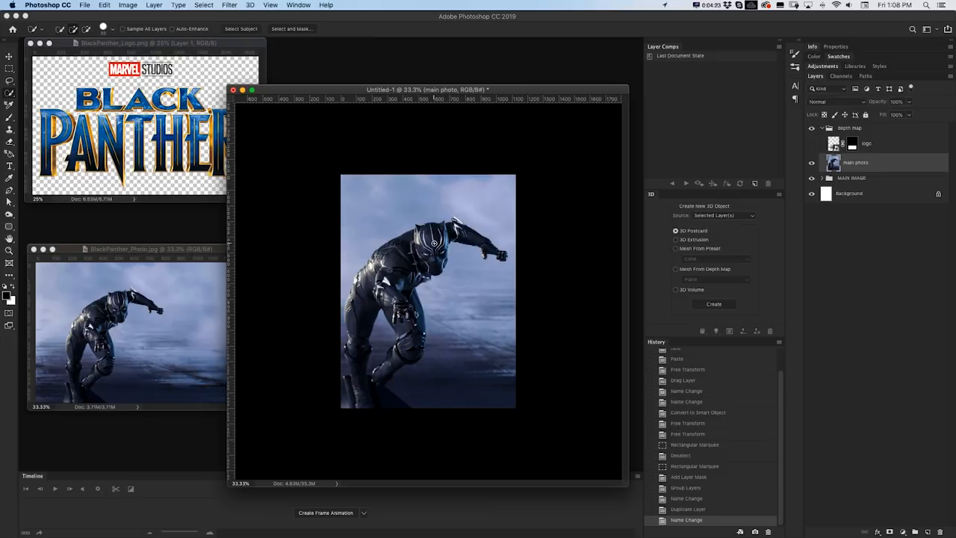
{"action": "mouse_move", "coordinate": [432, 248]}
{"action": "left_mouse_down"}
{"action": "mouse_move", "coordinate": [412, 265]}
{"action": "mouse_move", "coordinate": [411, 310]}
{"action": "left_mouse_up"}
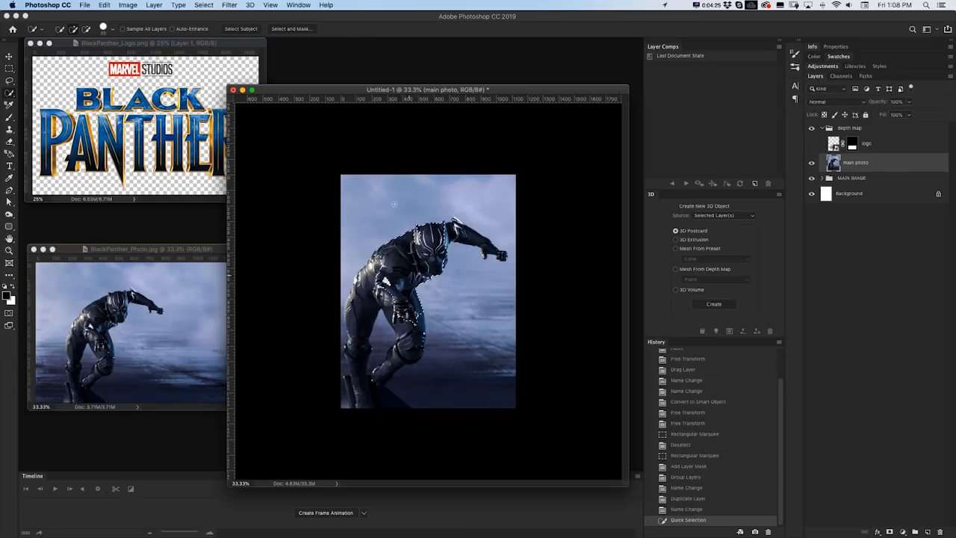
{"action": "key", "text": "ctrl+d"}
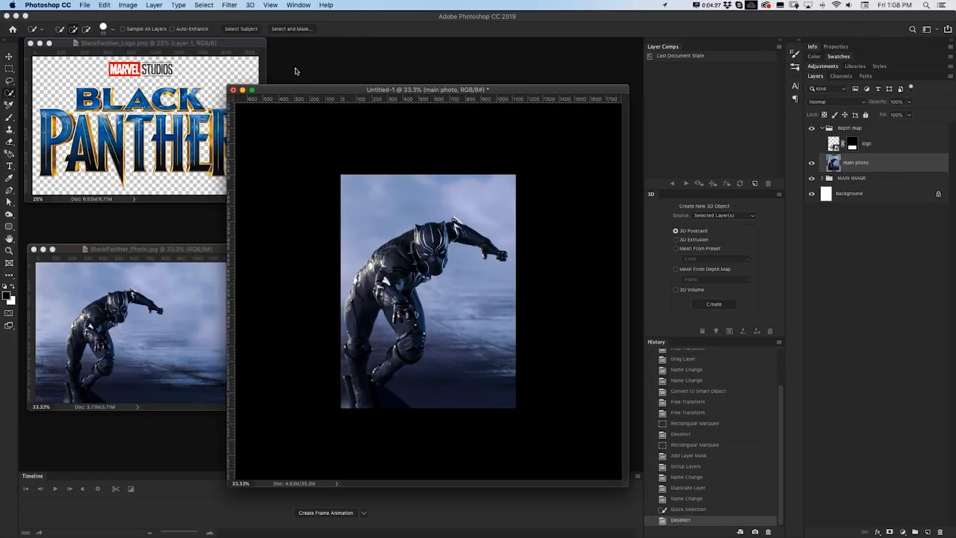
{"action": "left_click", "coordinate": [248, 31]}
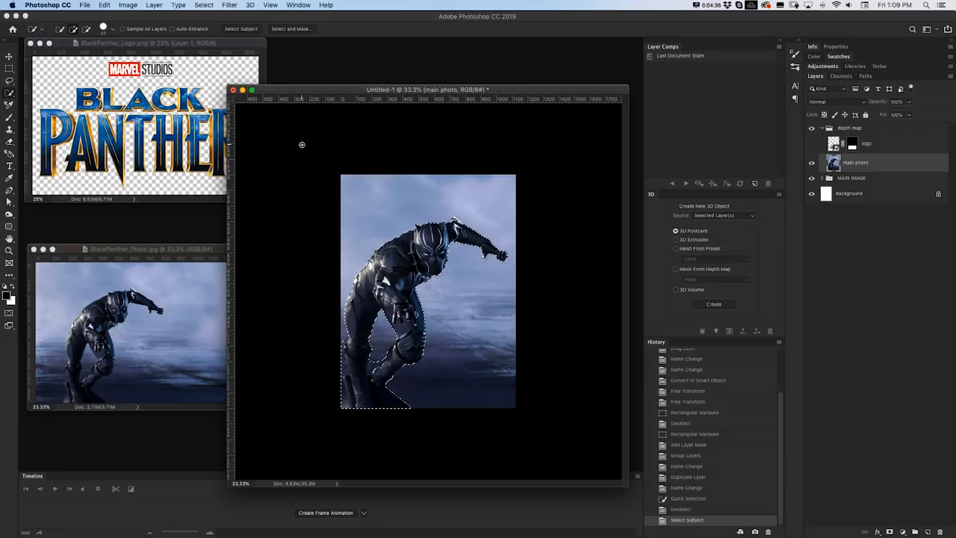
Zoom in and trim the selection between the legs and along the left edge
{"action": "key", "text": "super+plus"}
{"action": "key", "text": "super+plus"}
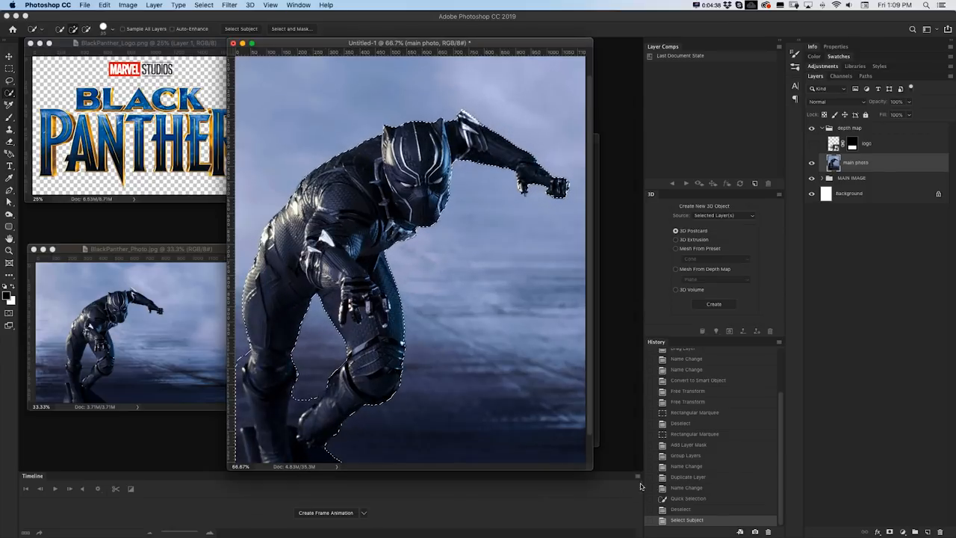
{"action": "left_click_drag", "start_coordinate": [592, 470], "coordinate": [699, 519]}
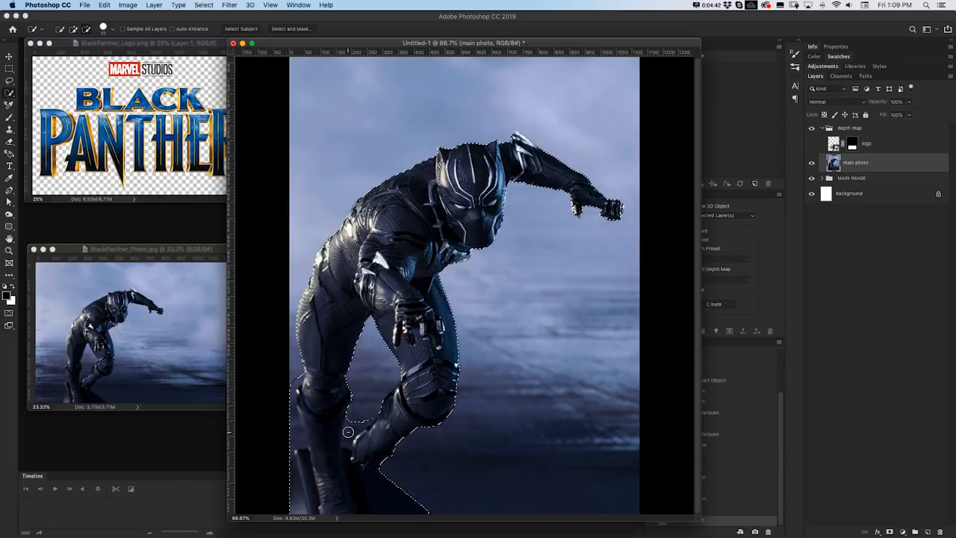
{"action": "left_click_drag", "start_coordinate": [348, 432], "coordinate": [359, 419]}
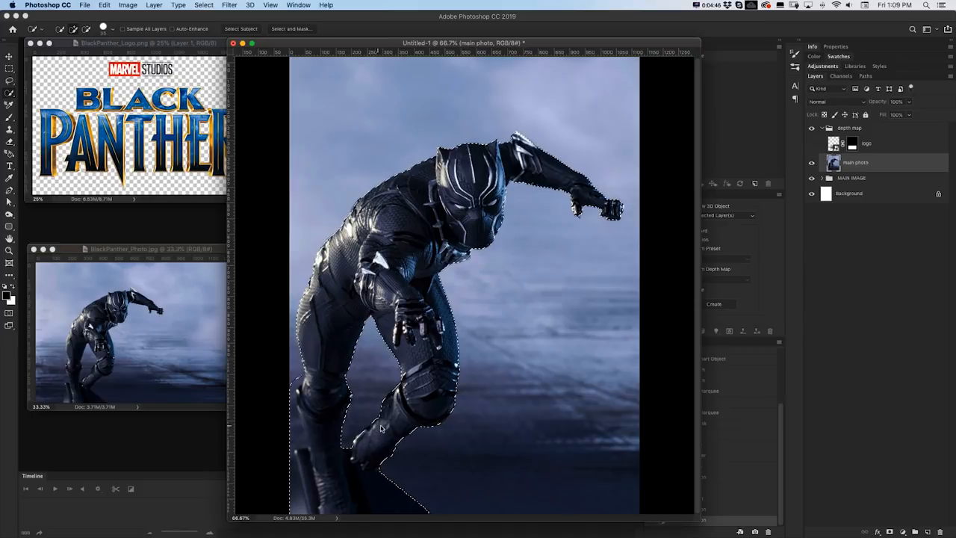
{"action": "mouse_move", "coordinate": [299, 429]}
{"action": "left_mouse_down", "text": "alt"}
{"action": "mouse_move", "coordinate": [285, 393]}
{"action": "mouse_move", "coordinate": [309, 490]}
{"action": "mouse_move", "coordinate": [291, 453]}
{"action": "mouse_move", "coordinate": [325, 431]}
{"action": "left_mouse_up", "text": "alt"}
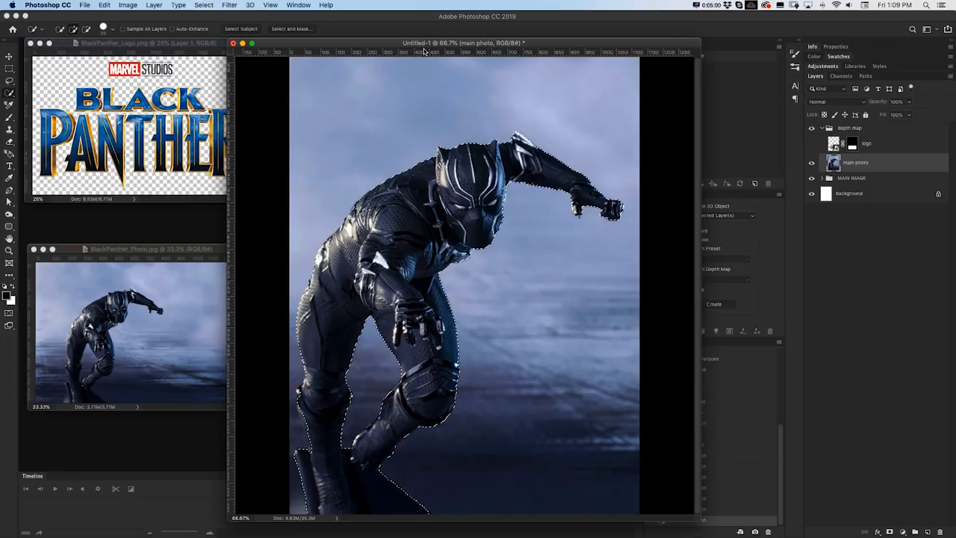
In Select and Mask set Smooth 11, Feather 1.5 px, Shift Edge 0, output to New Layer with Layer Mask
{"action": "left_click", "coordinate": [285, 30]}
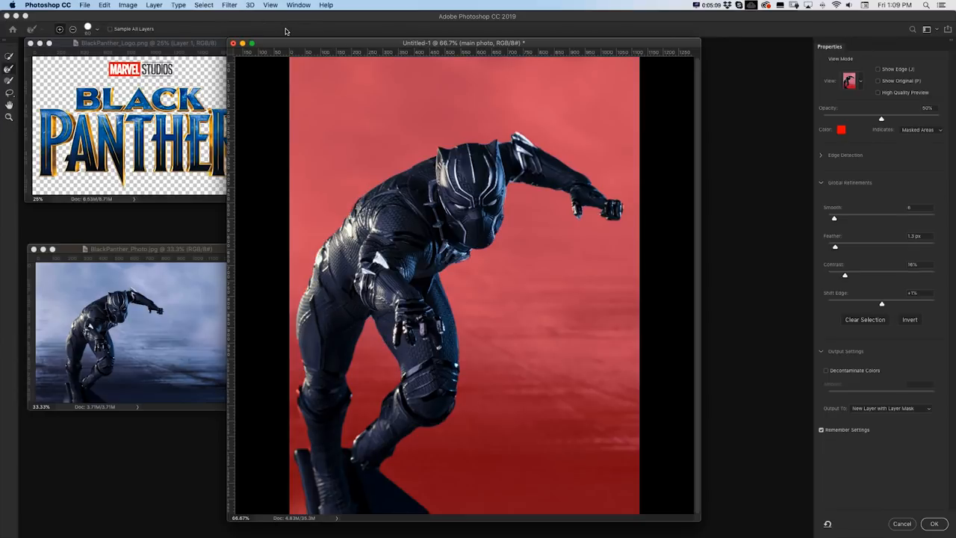
{"action": "left_click", "coordinate": [858, 83]}
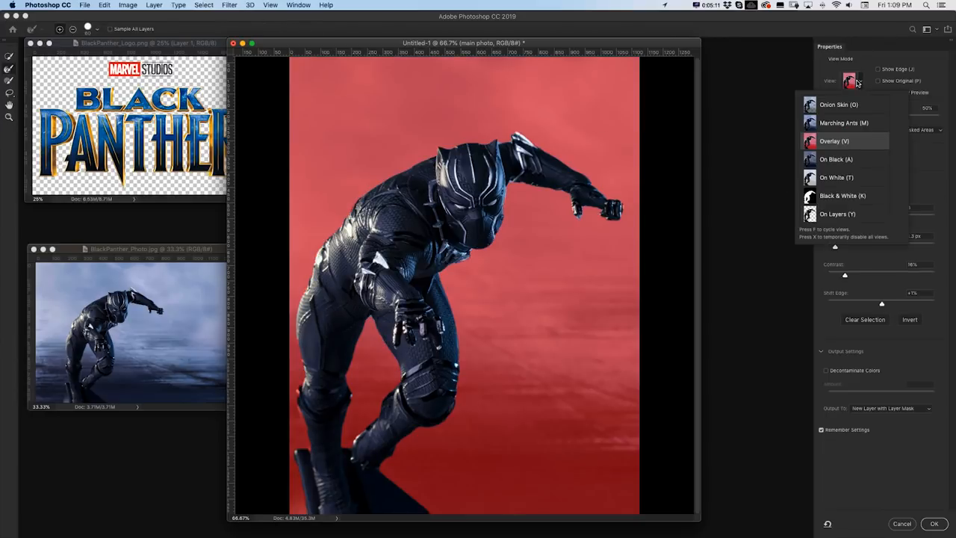
{"action": "left_click", "coordinate": [866, 83]}
{"action": "mouse_move", "coordinate": [836, 218]}
{"action": "left_mouse_down"}
{"action": "mouse_move", "coordinate": [865, 218]}
{"action": "mouse_move", "coordinate": [839, 219]}
{"action": "mouse_move", "coordinate": [842, 247]}
{"action": "mouse_move", "coordinate": [853, 249]}
{"action": "mouse_move", "coordinate": [836, 247]}
{"action": "mouse_move", "coordinate": [864, 274]}
{"action": "mouse_move", "coordinate": [833, 275]}
{"action": "left_mouse_up"}
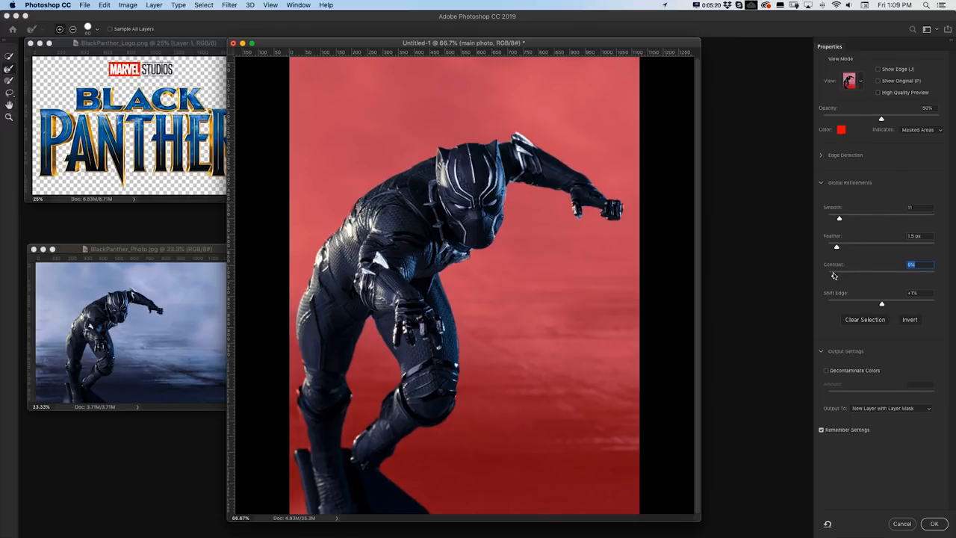
{"action": "key", "text": "Tab"}
{"action": "type", "text": "0"}
{"action": "left_click", "coordinate": [890, 409]}
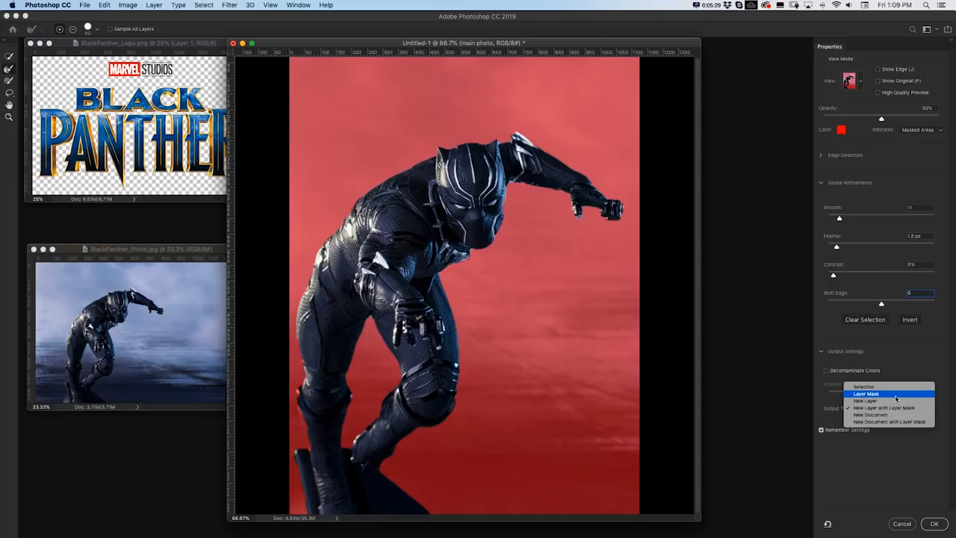
{"action": "left_click", "coordinate": [897, 408]}
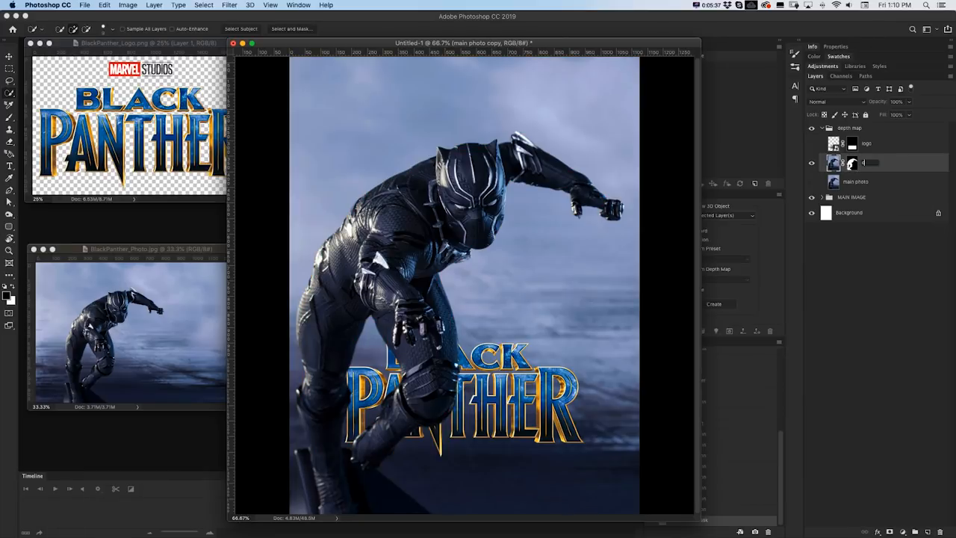
{"action": "type", "text": "ter"}
Name the masked cutout 'character' and show the main photo layer again
{"action": "key", "text": "Return"}
{"action": "left_click", "coordinate": [812, 182]}
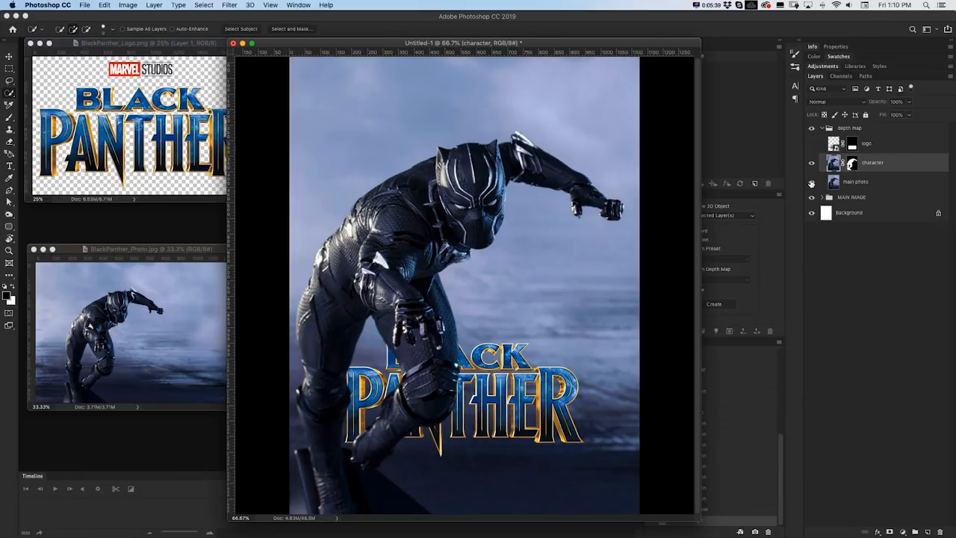
{"action": "left_click", "coordinate": [854, 181]}
{"action": "key", "text": "v"}
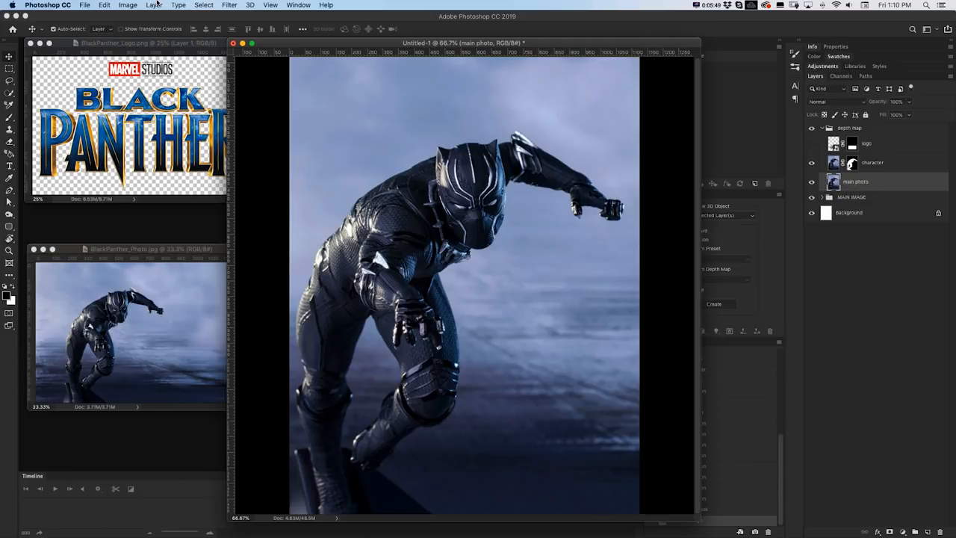
Test white and black fills on main photo and character, then revert via History
{"action": "key", "text": "ctrl+BackSpace"}
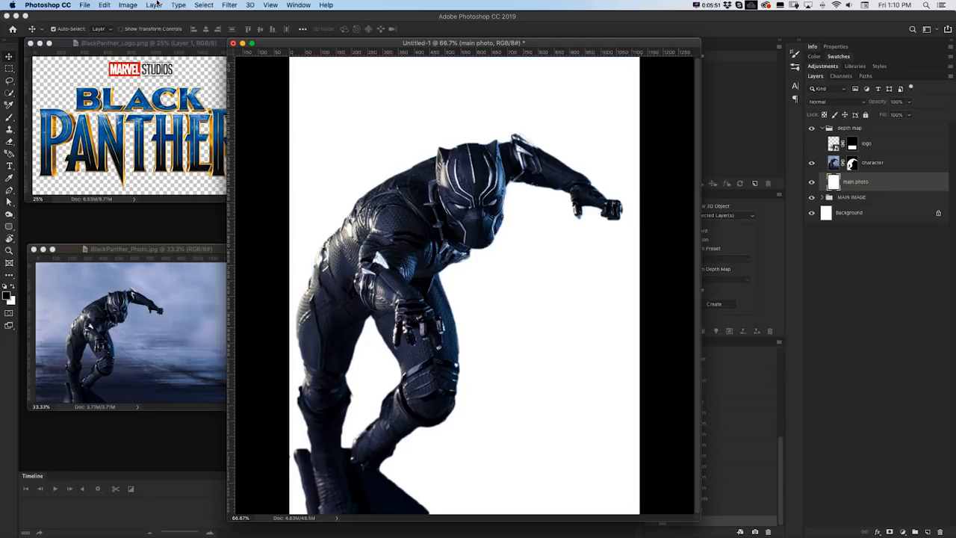
{"action": "left_click", "coordinate": [832, 164]}
{"action": "key", "text": "alt+shift+BackSpace"}
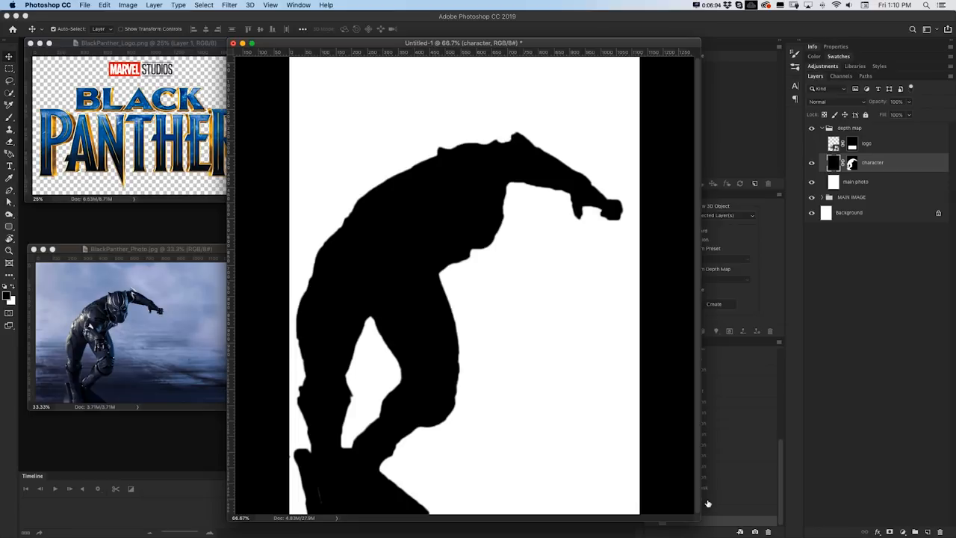
{"action": "left_click", "coordinate": [707, 504]}
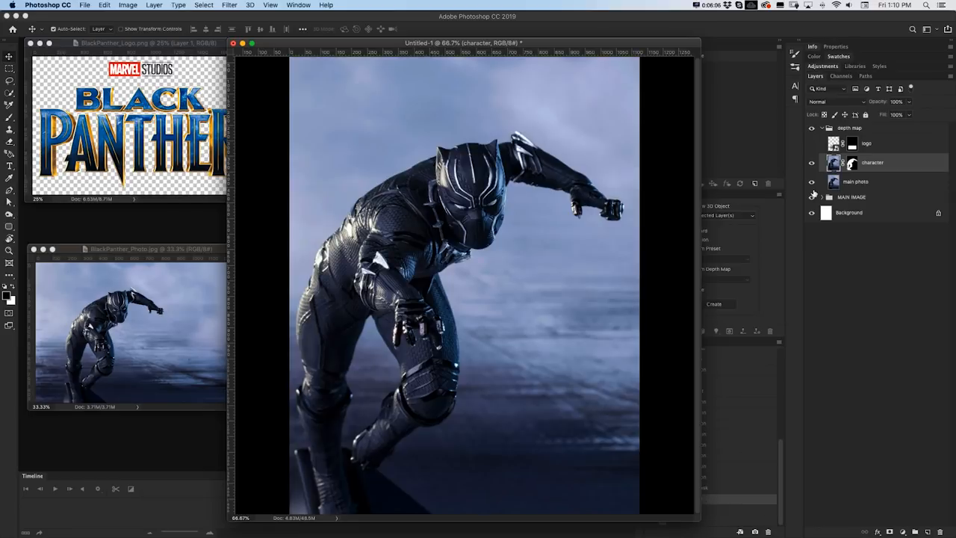
{"action": "left_click", "coordinate": [851, 182]}
Give main photo a pure white Color Overlay layer style
{"action": "left_click", "coordinate": [154, 5]}
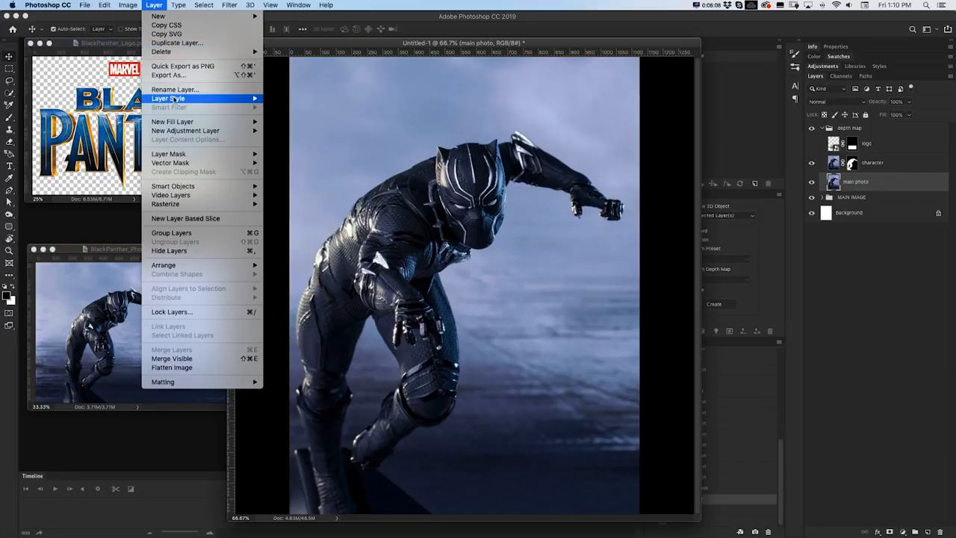
{"action": "left_click", "coordinate": [299, 158]}
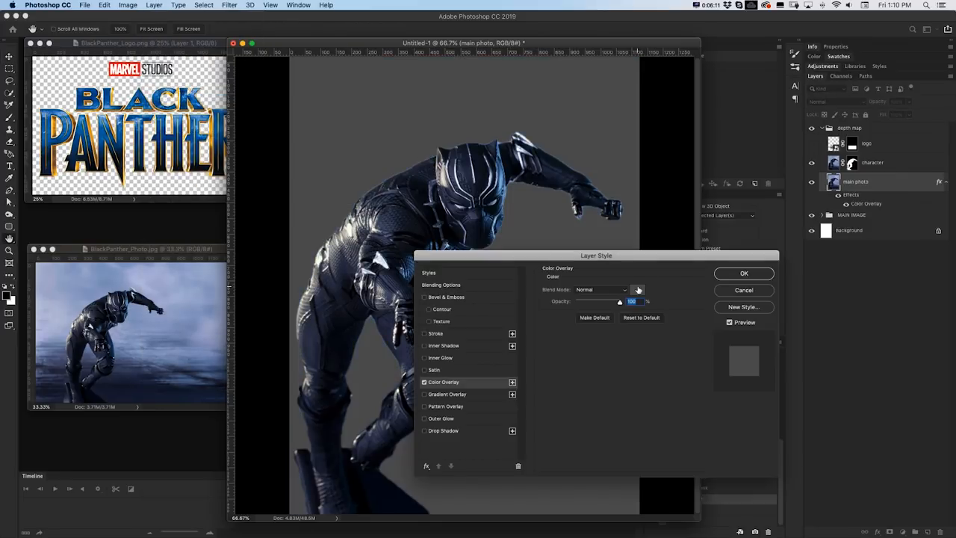
{"action": "left_click", "coordinate": [637, 289]}
{"action": "left_click_drag", "start_coordinate": [135, 247], "coordinate": [80, 239]}
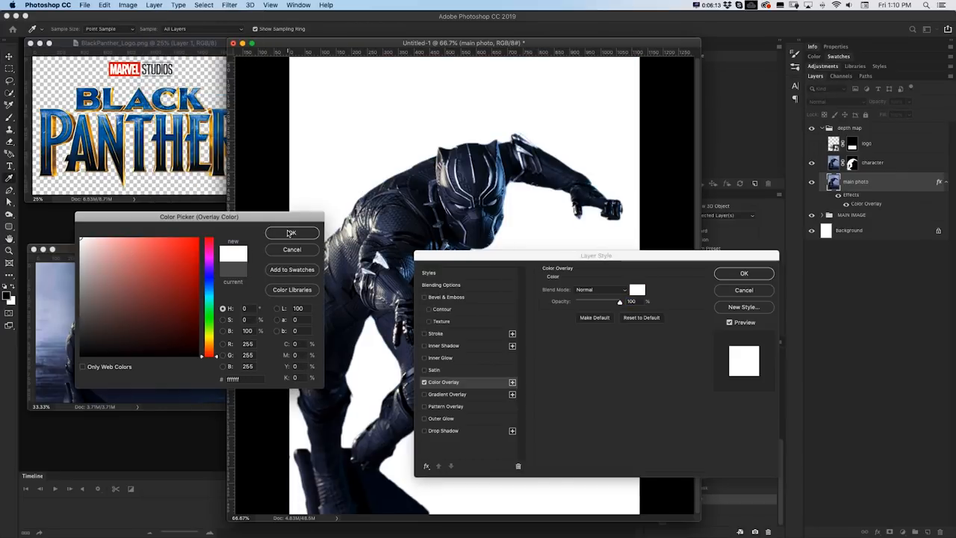
{"action": "left_click", "coordinate": [291, 232]}
{"action": "left_click", "coordinate": [765, 269]}
Paste the layer style onto character and change its overlay to dark grey, then show the logo
{"action": "right_click", "coordinate": [857, 185]}
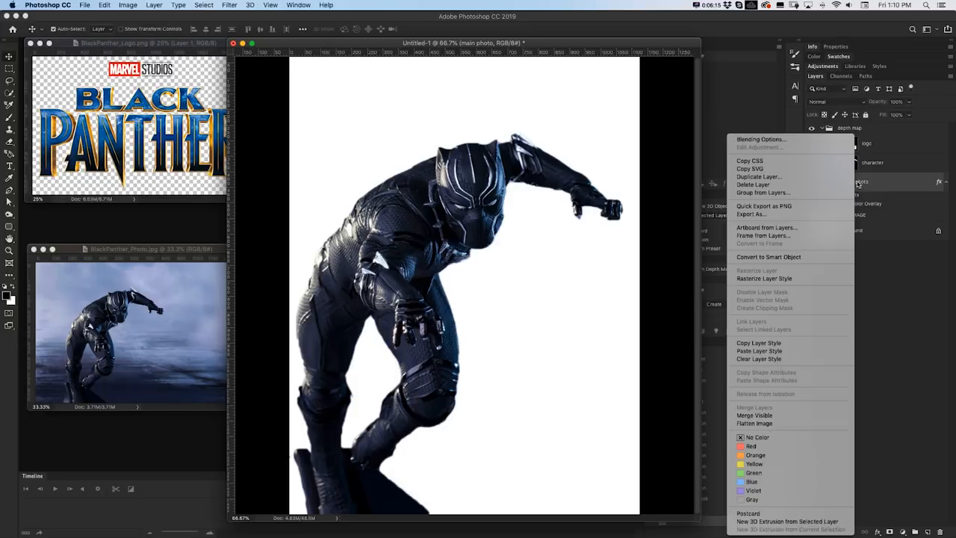
{"action": "left_click", "coordinate": [803, 343]}
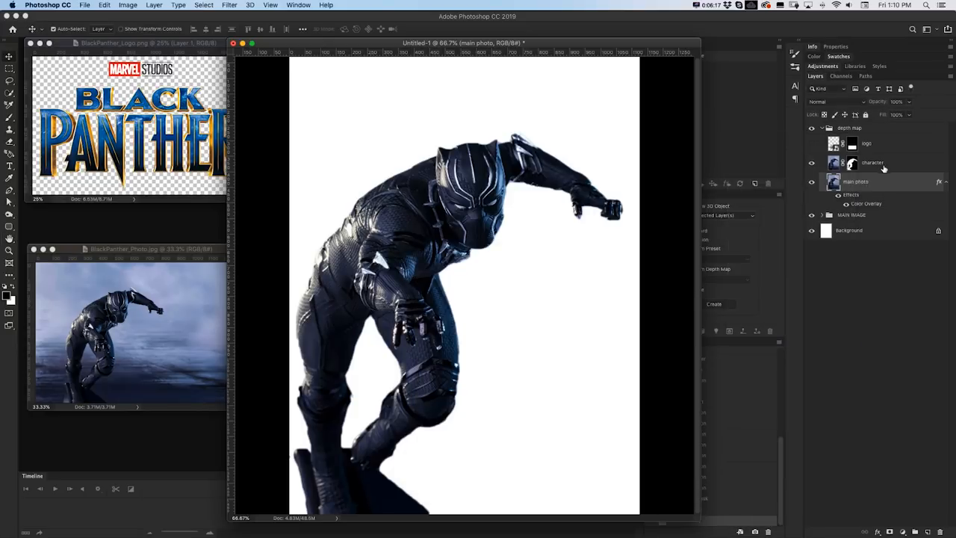
{"action": "right_click", "coordinate": [879, 163]}
{"action": "left_click", "coordinate": [770, 351]}
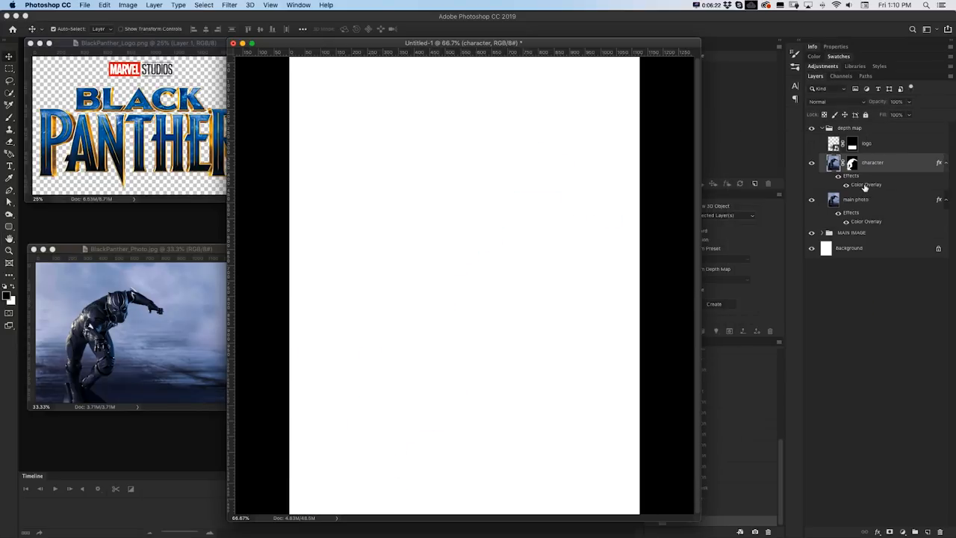
{"action": "double_click", "coordinate": [857, 186]}
{"action": "left_click", "coordinate": [637, 290]}
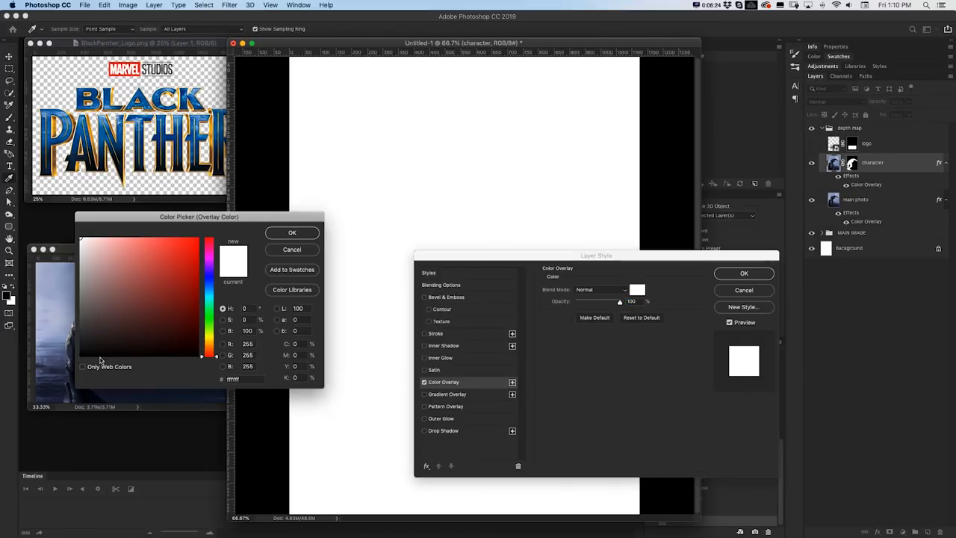
{"action": "left_click", "coordinate": [62, 325]}
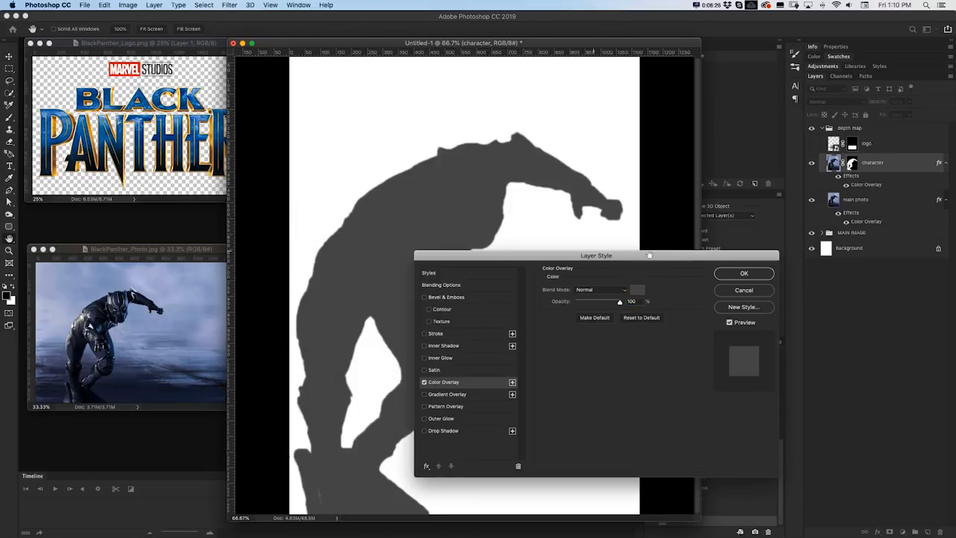
{"action": "left_click", "coordinate": [289, 237]}
{"action": "left_click", "coordinate": [747, 273]}
{"action": "left_click", "coordinate": [812, 143]}
Paste the layer style onto the logo layer and darken its colour overlay to near black
{"action": "right_click", "coordinate": [876, 143]}
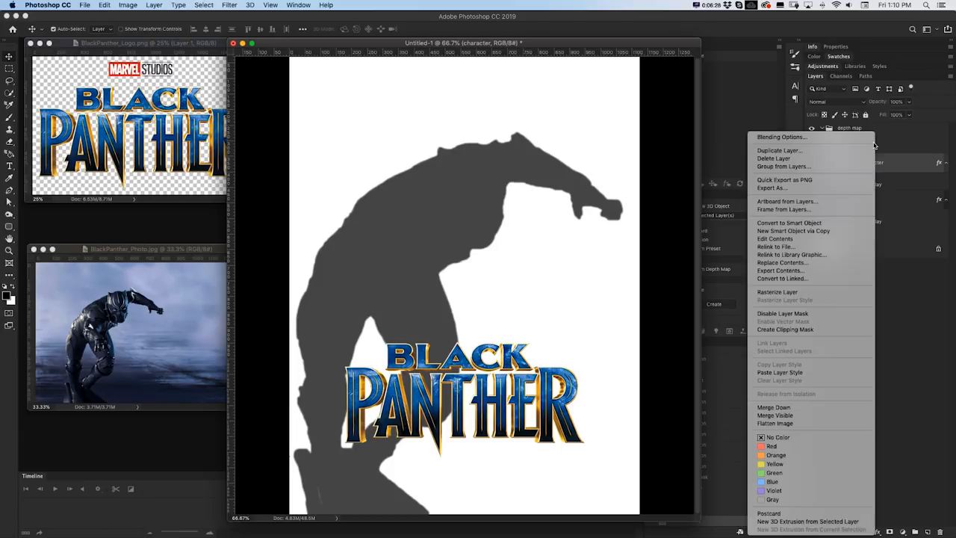
{"action": "left_click", "coordinate": [780, 372]}
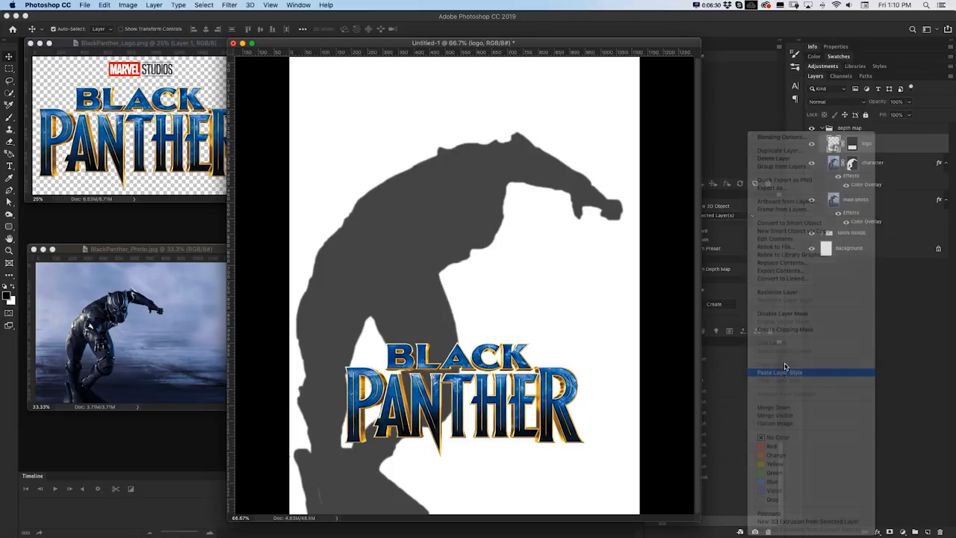
{"action": "double_click", "coordinate": [865, 165]}
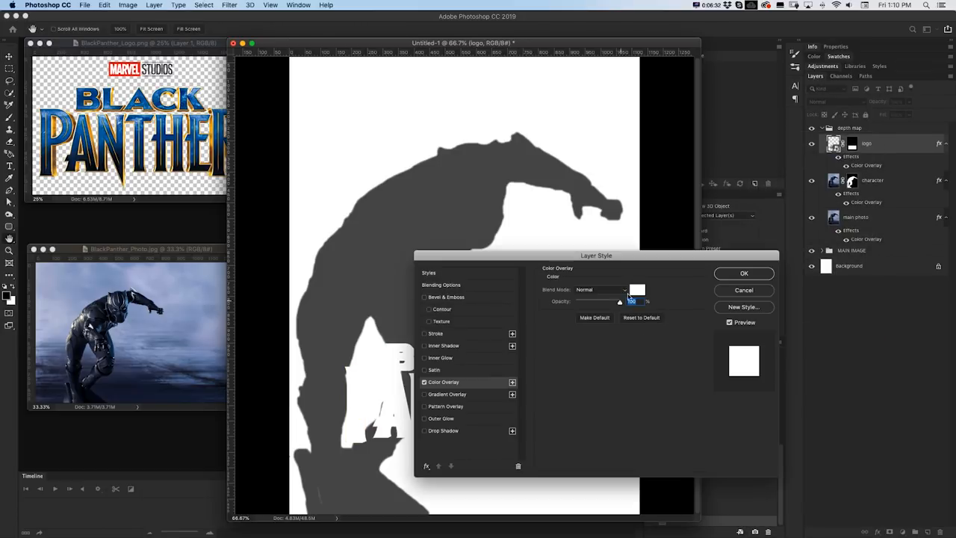
{"action": "left_click", "coordinate": [636, 289]}
{"action": "left_click_drag", "start_coordinate": [93, 344], "coordinate": [90, 347]}
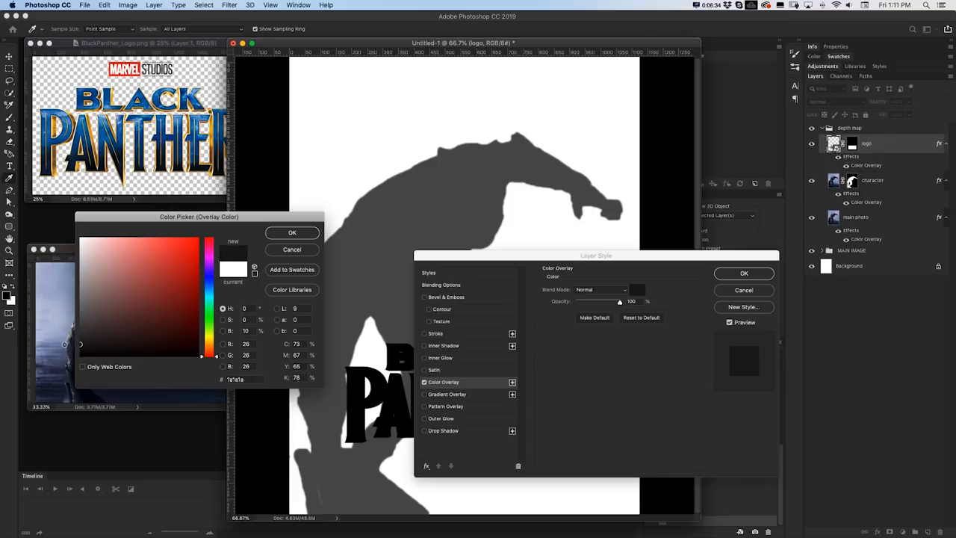
{"action": "left_click", "coordinate": [295, 235]}
{"action": "left_click", "coordinate": [739, 272]}
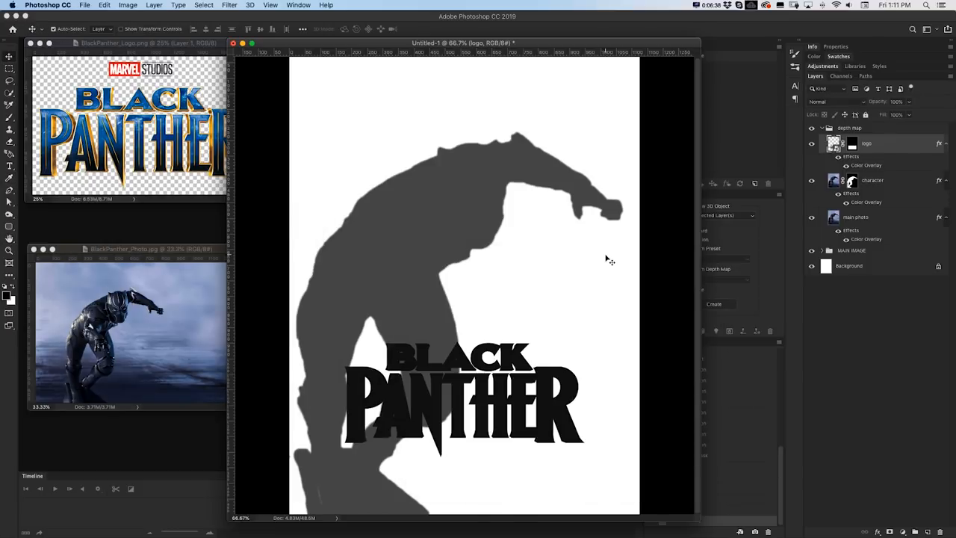
Hide the depth map group so only the MAIN IMAGE group shows on the canvas
{"action": "key", "text": "super+minus"}
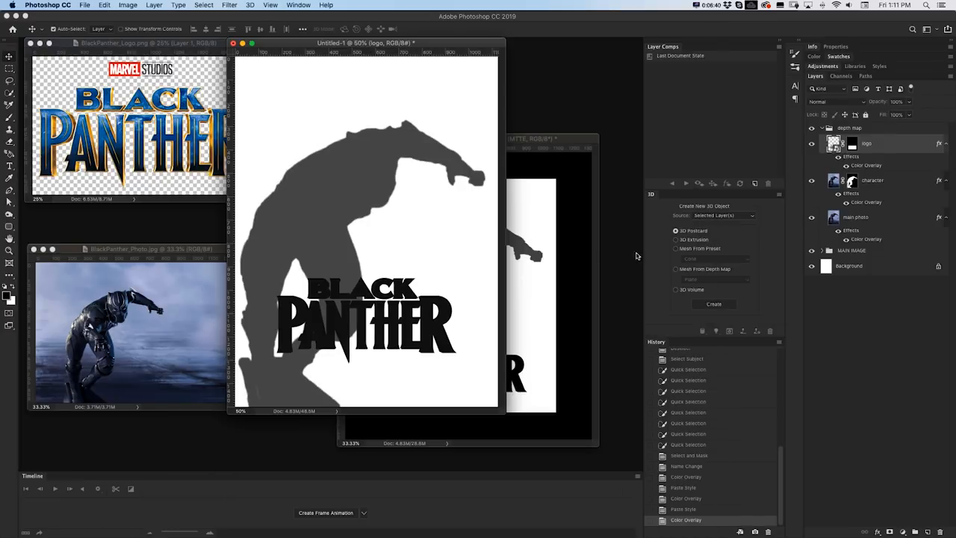
{"action": "left_click", "coordinate": [822, 128]}
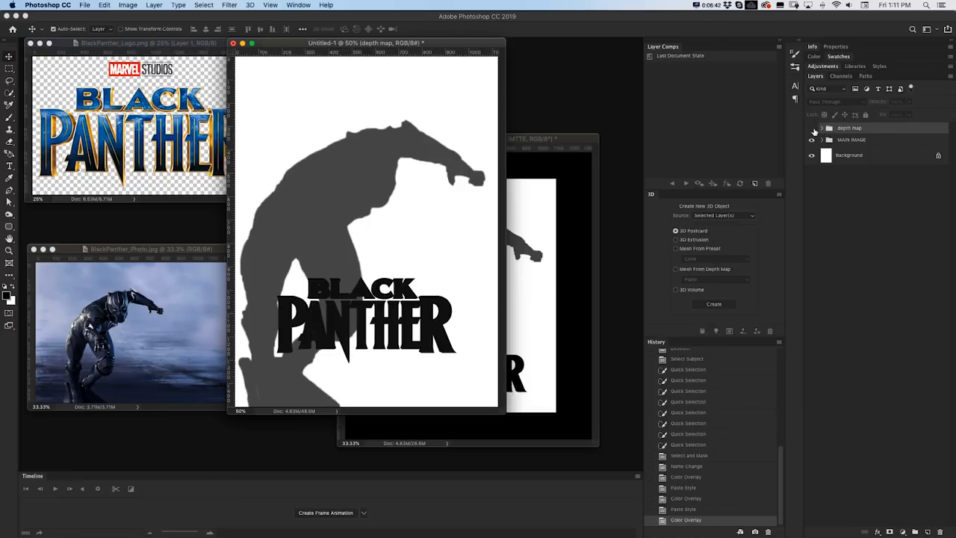
{"action": "left_click", "coordinate": [811, 129]}
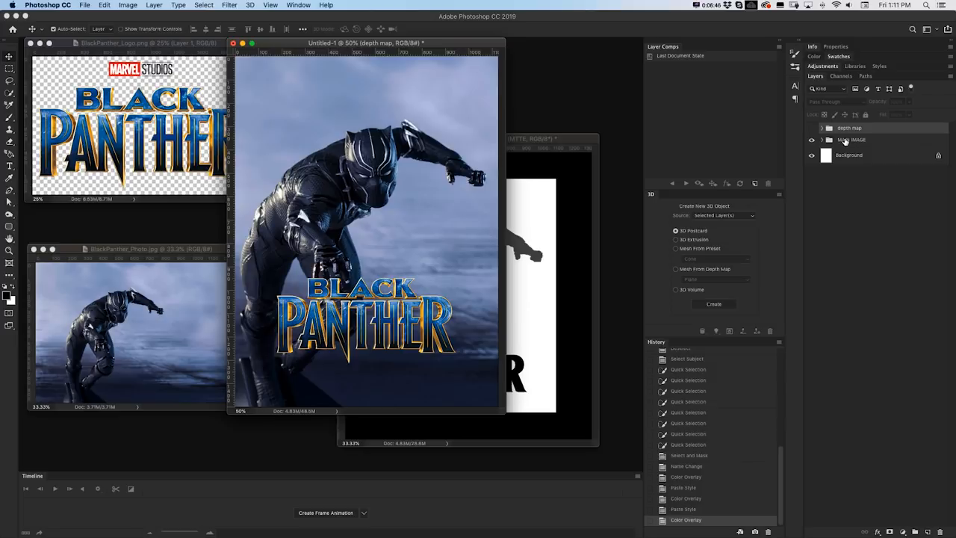
{"action": "left_click", "coordinate": [845, 140]}
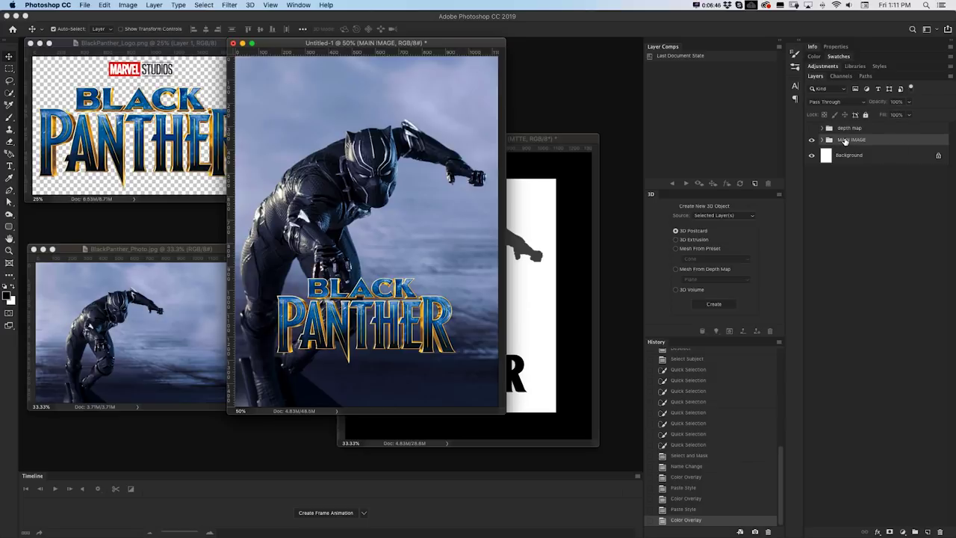
{"action": "left_click", "coordinate": [92, 4]}
Export the poster via Save for Web as a JPEG named BlackPanther_005.jpg in the JPG folder
{"action": "key", "text": "super+alt+shift+s"}
{"action": "left_click", "coordinate": [562, 137]}
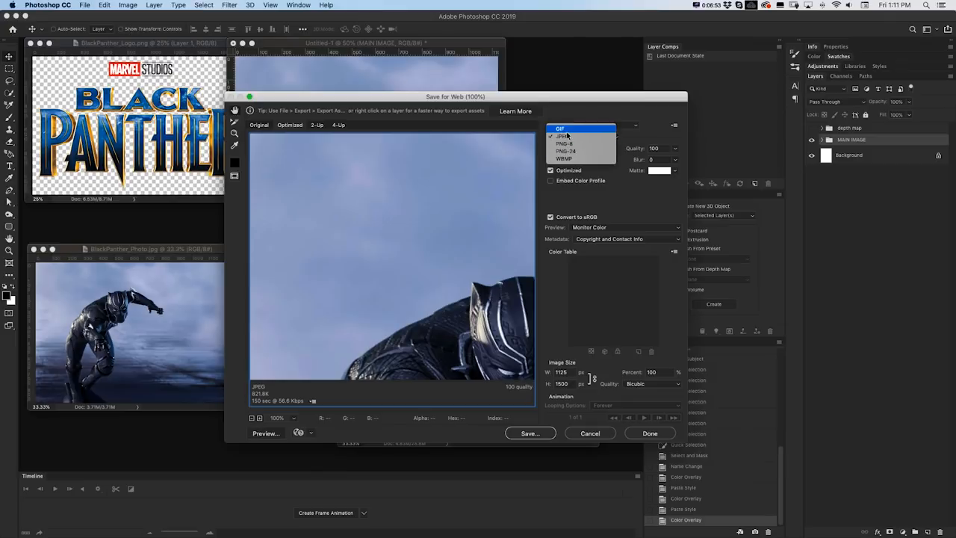
{"action": "left_click", "coordinate": [641, 150]}
{"action": "type", "text": "100"}
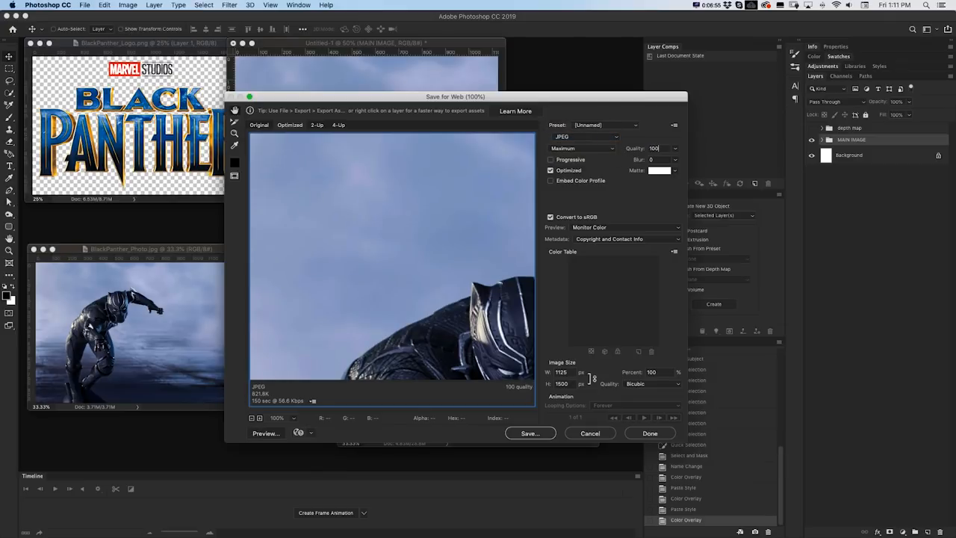
{"action": "left_click", "coordinate": [530, 433]}
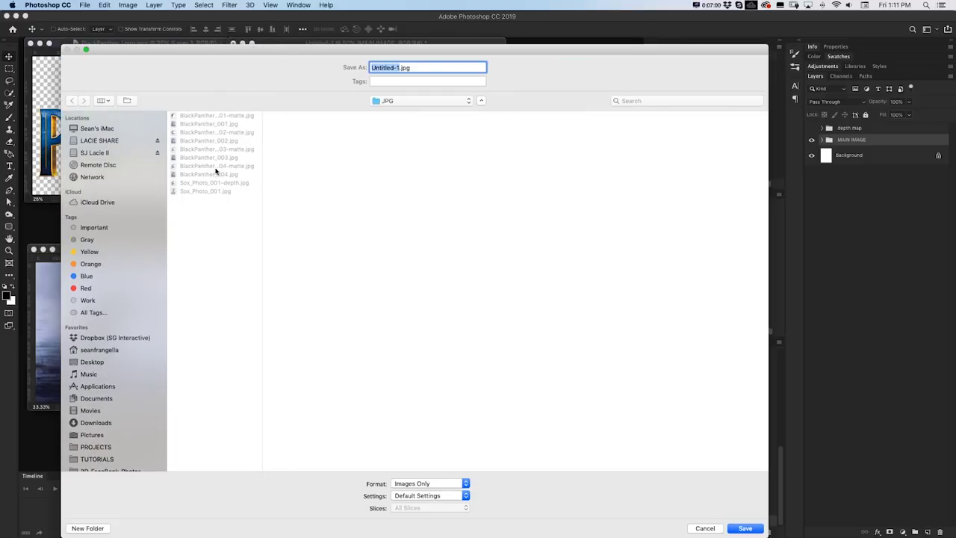
{"action": "left_click", "coordinate": [212, 174]}
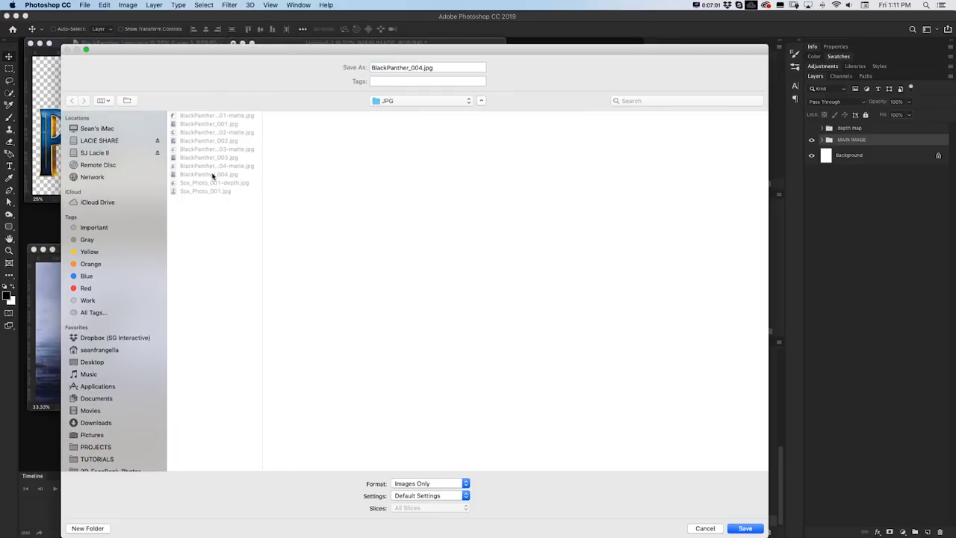
{"action": "type", "text": "5"}
{"action": "left_click", "coordinate": [421, 67]}
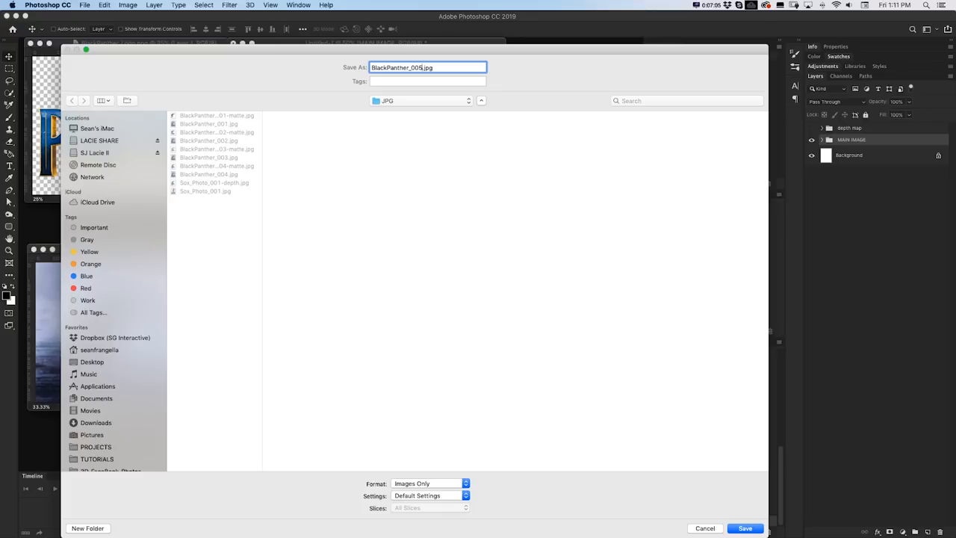
{"action": "key", "text": "Return"}
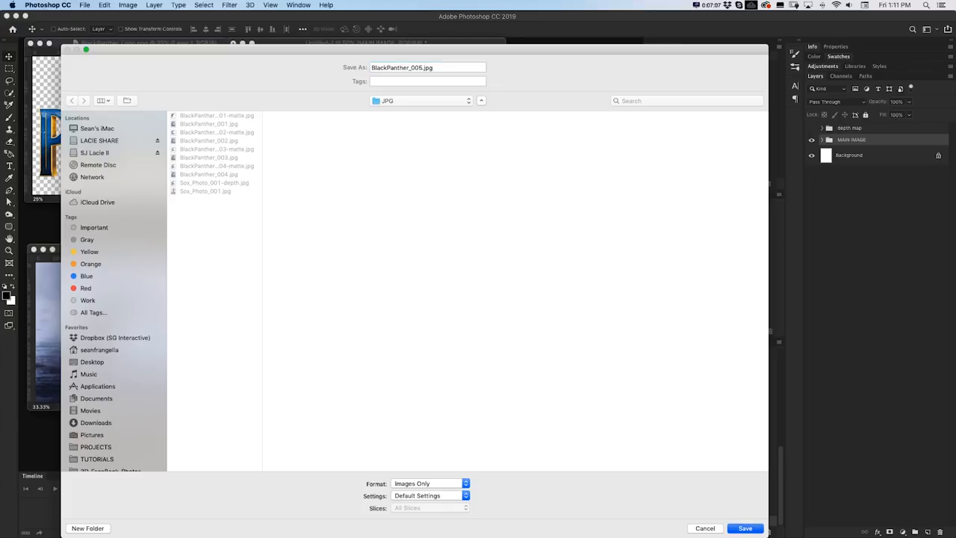
Show the depth map group and export it as BlackPanther_005-matte.jpg in the JPG folder
{"action": "left_click", "coordinate": [812, 128]}
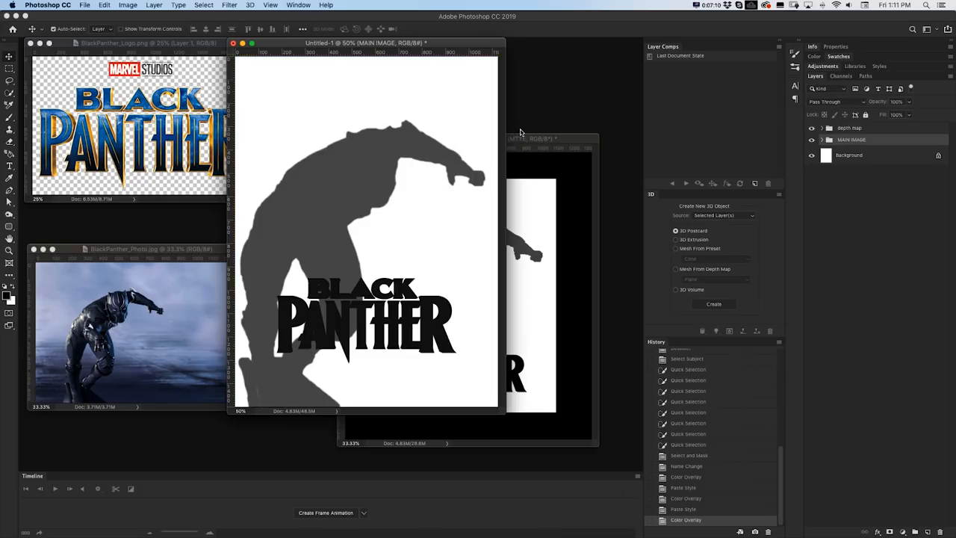
{"action": "key", "text": "super+alt+shift+s"}
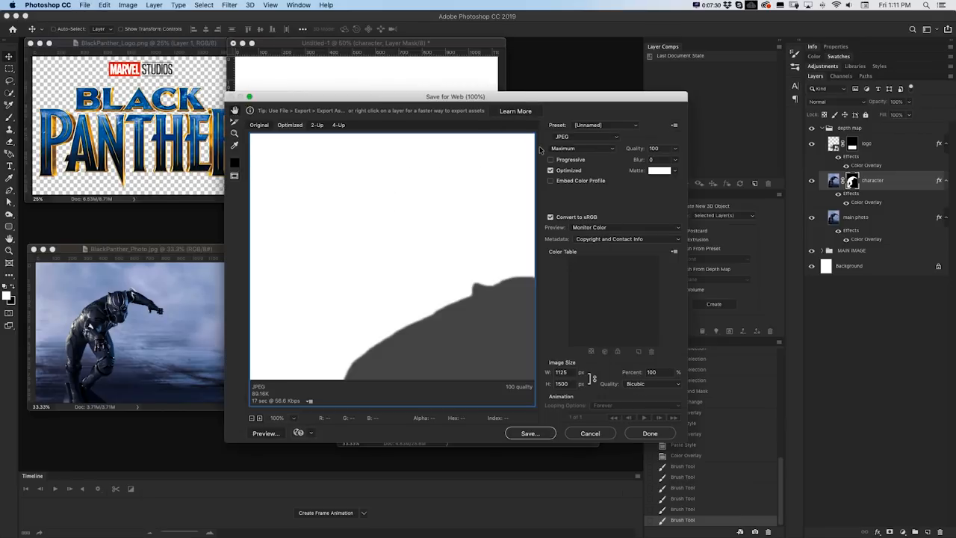
{"action": "key", "text": "Return"}
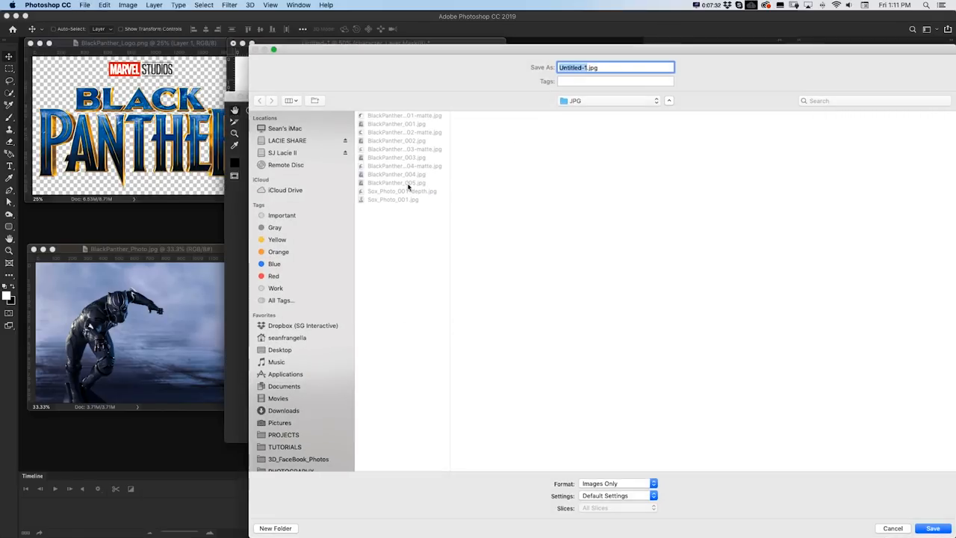
{"action": "left_click", "coordinate": [408, 184]}
{"action": "left_click", "coordinate": [610, 68]}
{"action": "type", "text": "-m"}
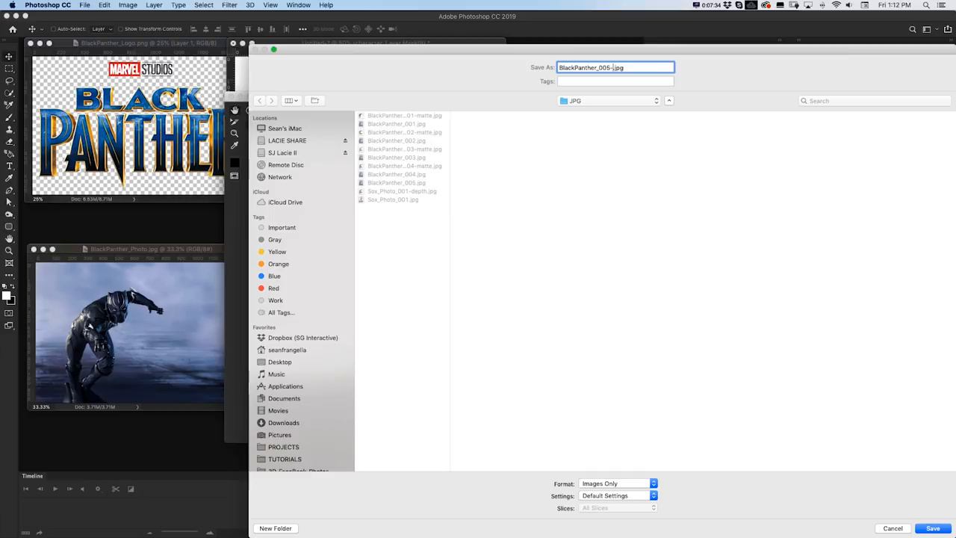
{"action": "type", "text": "atte"}
{"action": "key", "text": "Return"}
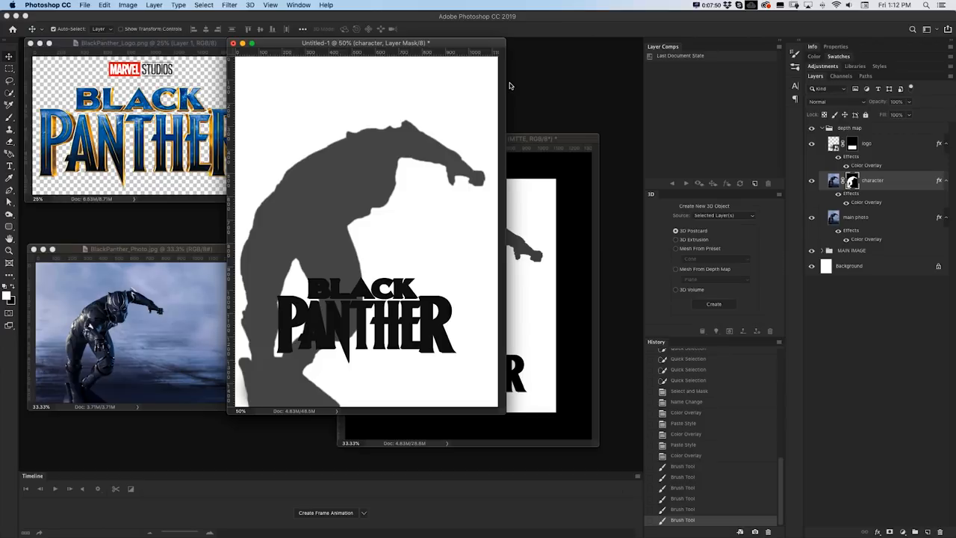
Send BlackPanther_005.jpg and its -matte file to the nearby iPhone over AirDrop
{"action": "left_click", "coordinate": [328, 178]}
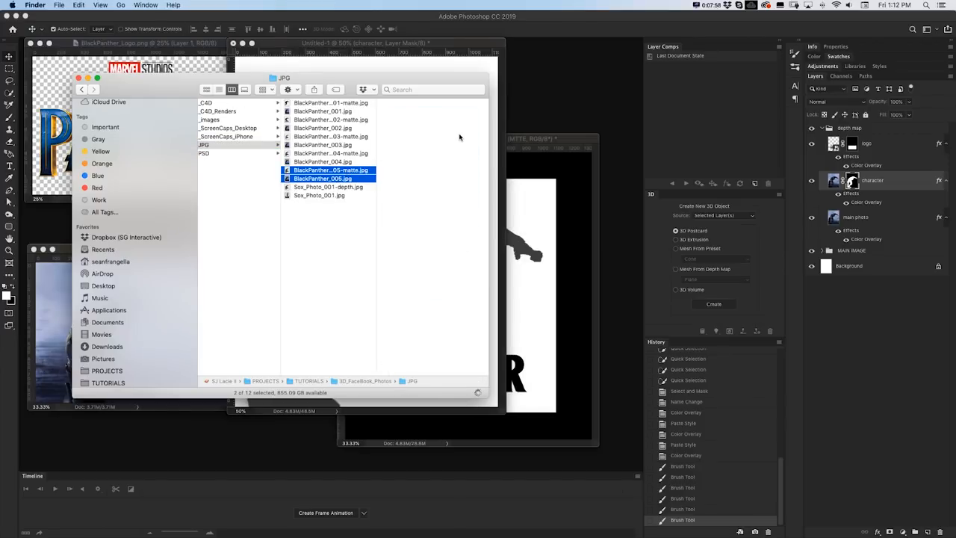
{"action": "key", "text": "super+space"}
{"action": "type", "text": "airdrop"}
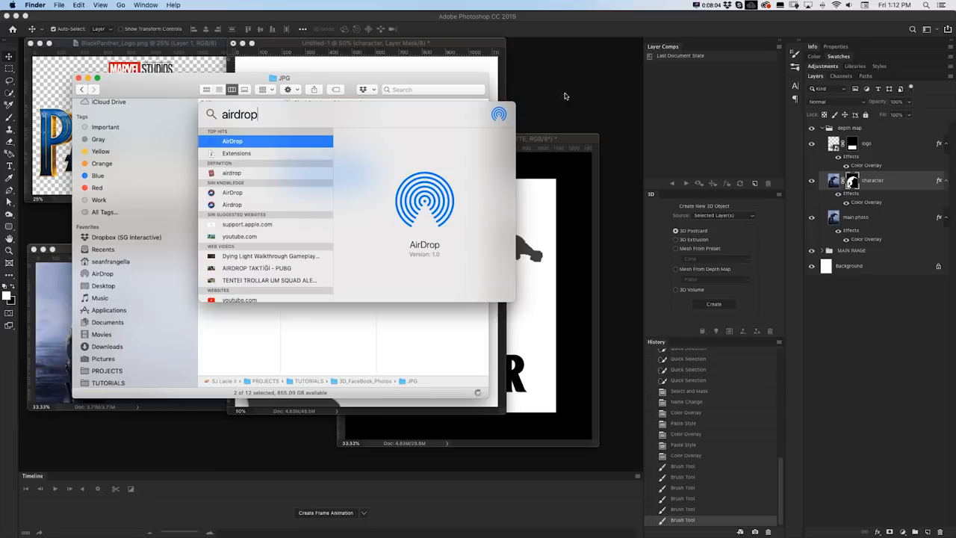
{"action": "left_click", "coordinate": [231, 142]}
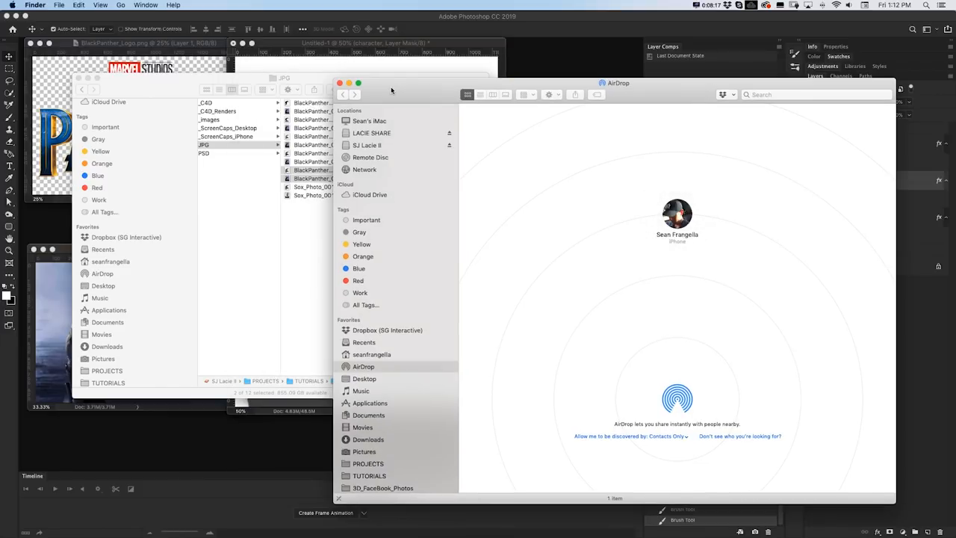
{"action": "left_click_drag", "start_coordinate": [326, 78], "coordinate": [298, 74]}
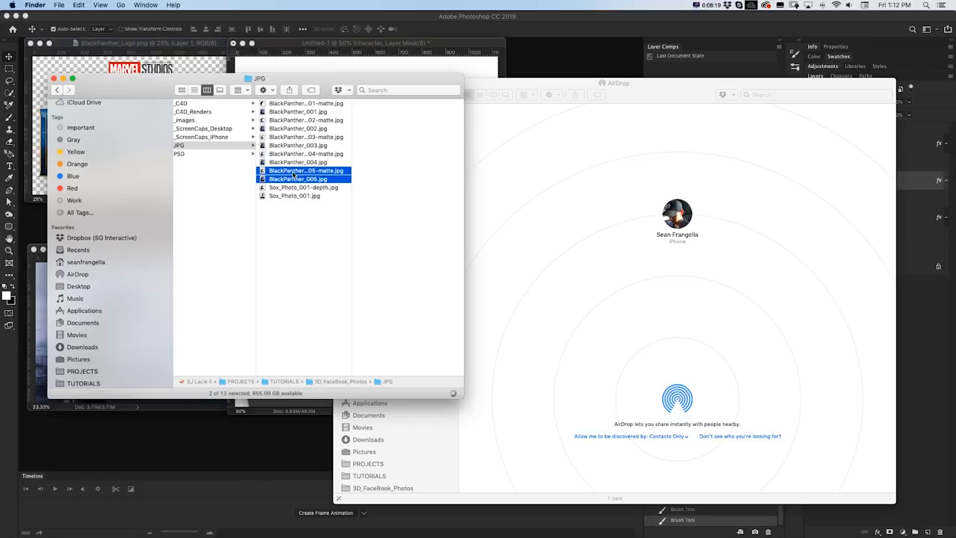
{"action": "left_click_drag", "start_coordinate": [286, 173], "coordinate": [677, 215]}
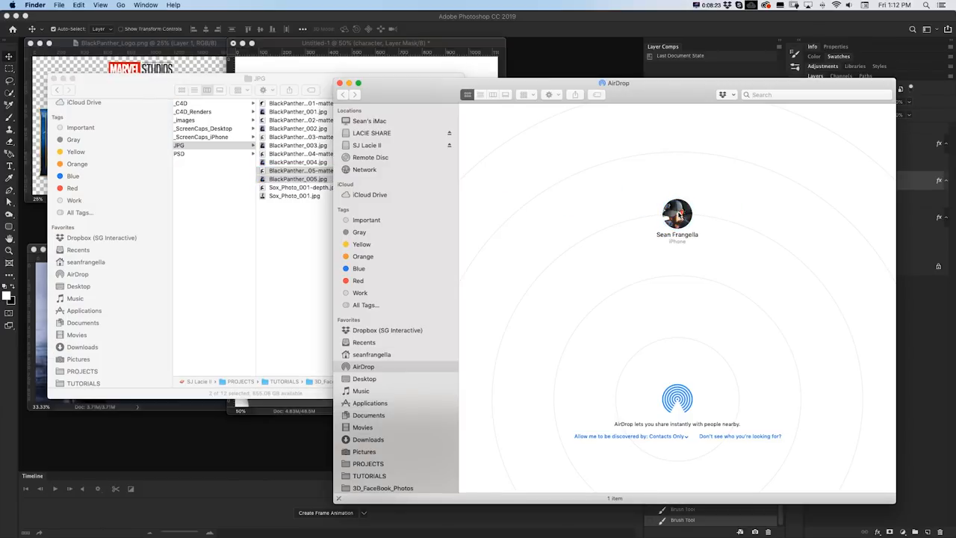
{"action": "left_click", "coordinate": [550, 25]}
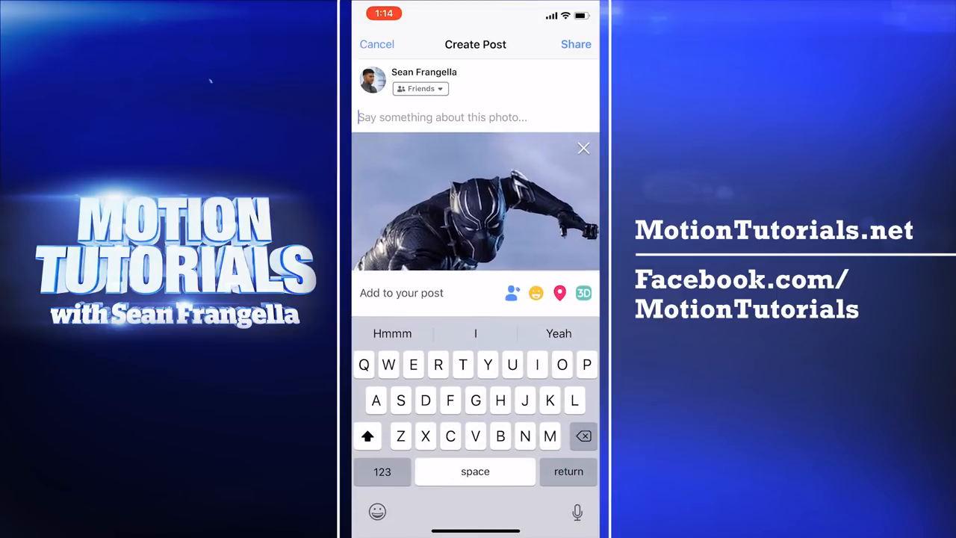
{"action": "type", "text": "Black pa"}
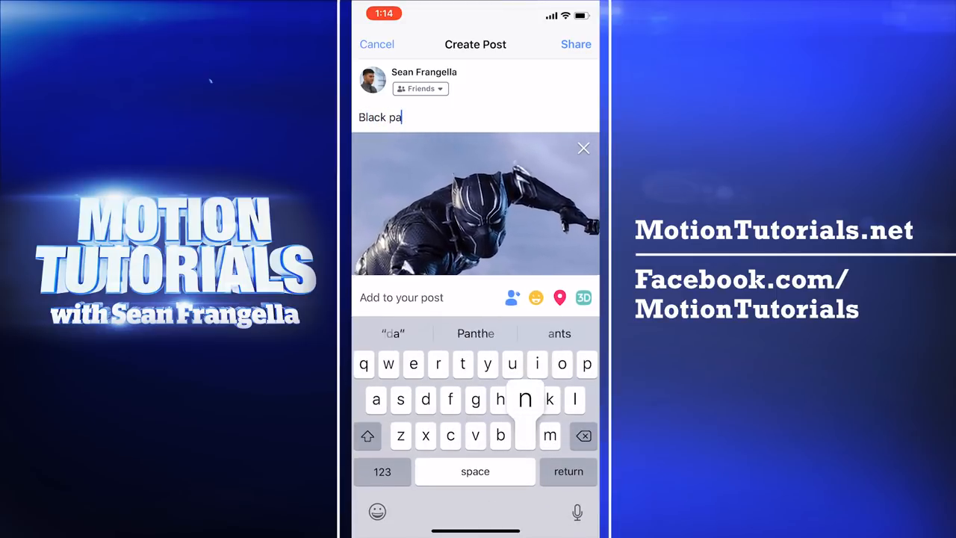
{"action": "type", "text": "nther"}
Caption the post 'Black panther!', share it, and view the 3D photo full-screen
{"action": "left_click", "coordinate": [382, 471]}
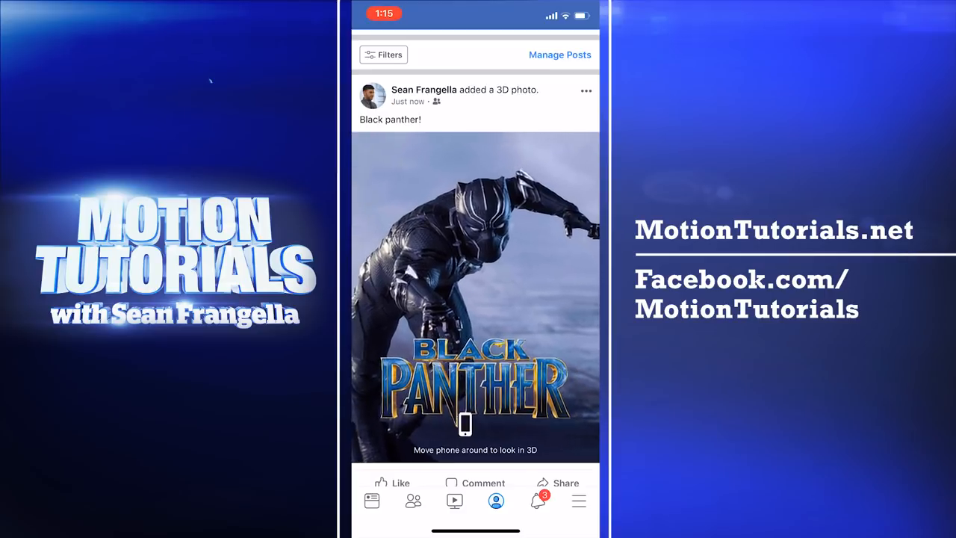
{"action": "scroll", "coordinate": [475, 261], "scroll_direction": "up", "scroll_amount": 2}
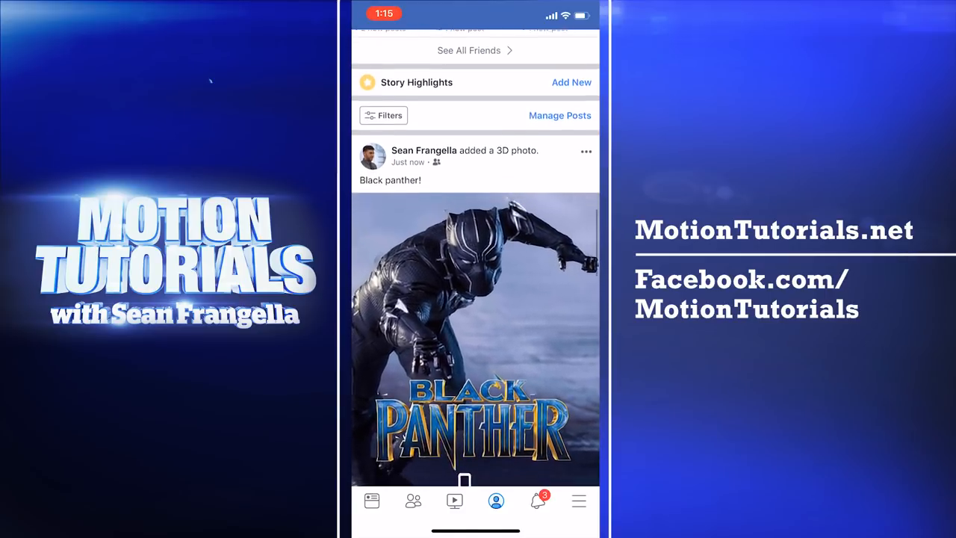
{"action": "scroll", "coordinate": [475, 272], "scroll_direction": "down", "scroll_amount": 3}
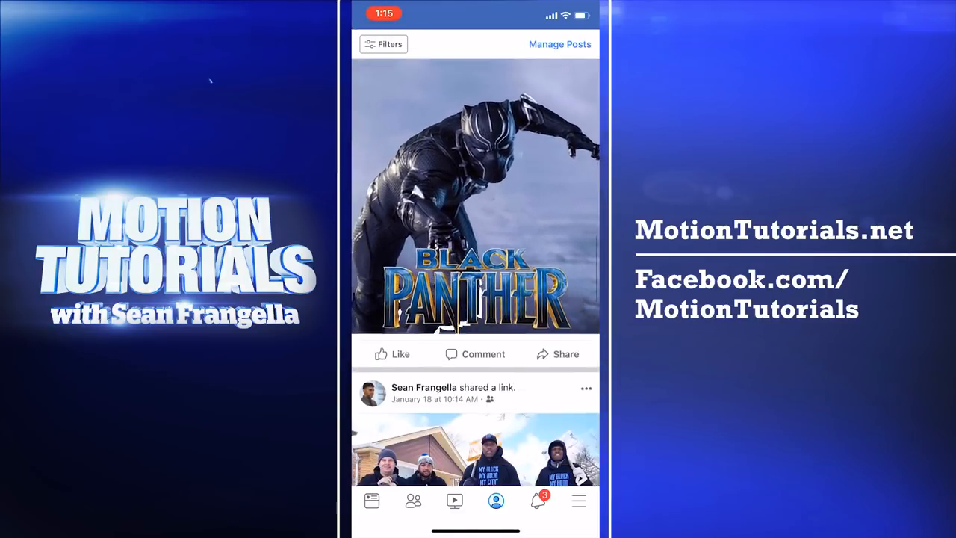
{"action": "scroll", "coordinate": [475, 273], "scroll_direction": "up", "scroll_amount": 3}
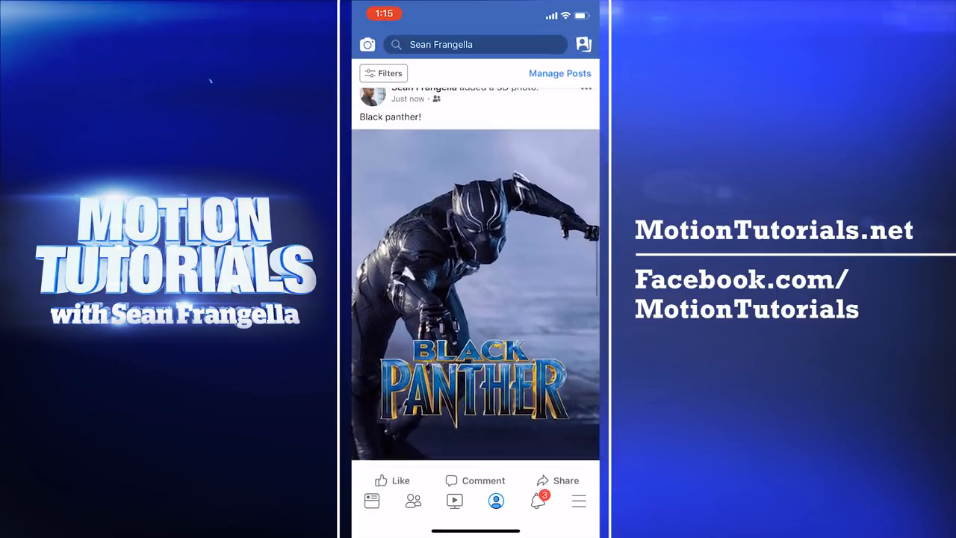
{"action": "left_click", "coordinate": [475, 291]}
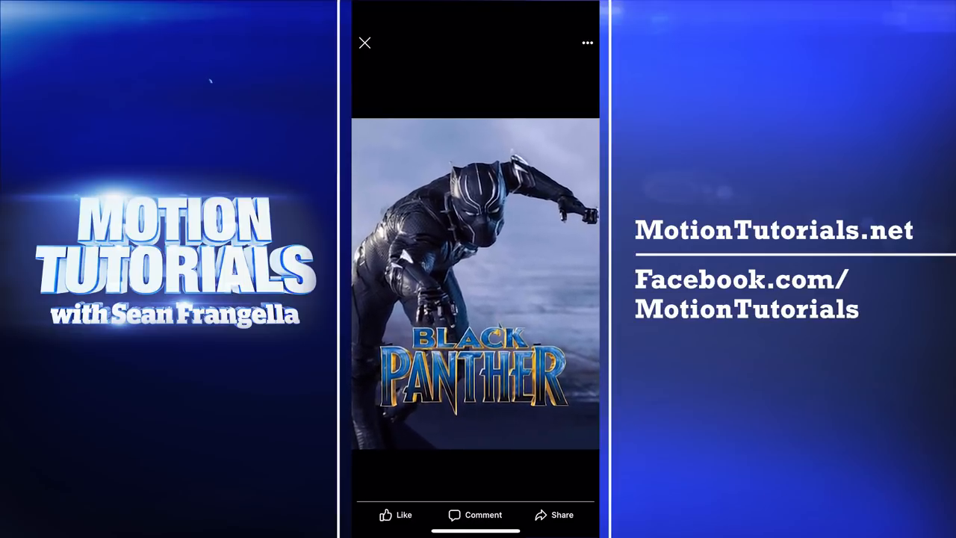
{"action": "scroll", "coordinate": [476, 299], "scroll_direction": "up", "scroll_amount": 1}
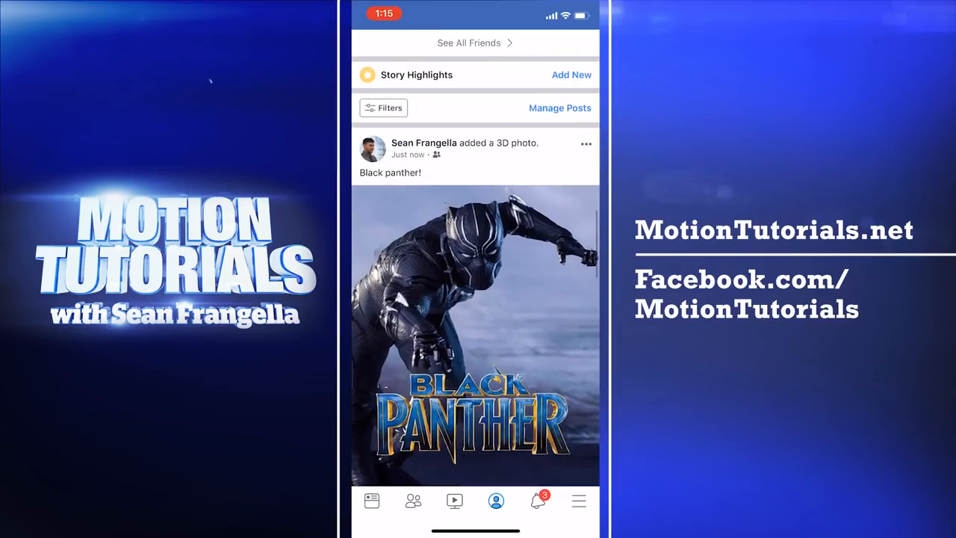
{"action": "scroll", "coordinate": [475, 298], "scroll_direction": "down", "scroll_amount": 2}
{"action": "scroll", "coordinate": [476, 298], "scroll_direction": "up", "scroll_amount": 2}
{"action": "scroll", "coordinate": [475, 298], "scroll_direction": "down", "scroll_amount": 1}
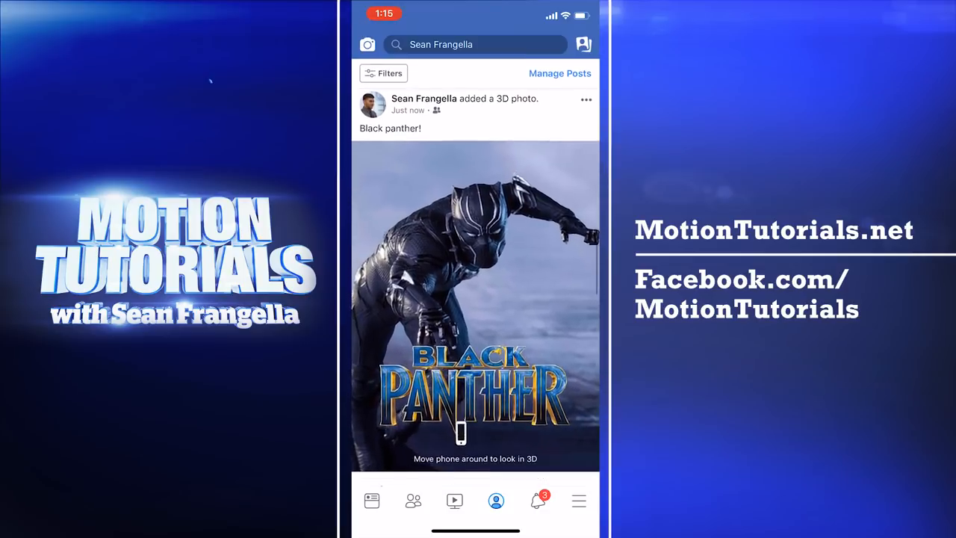
{"action": "scroll", "coordinate": [475, 299], "scroll_direction": "up", "scroll_amount": 2}
{"action": "scroll", "coordinate": [476, 299], "scroll_direction": "down", "scroll_amount": 1}
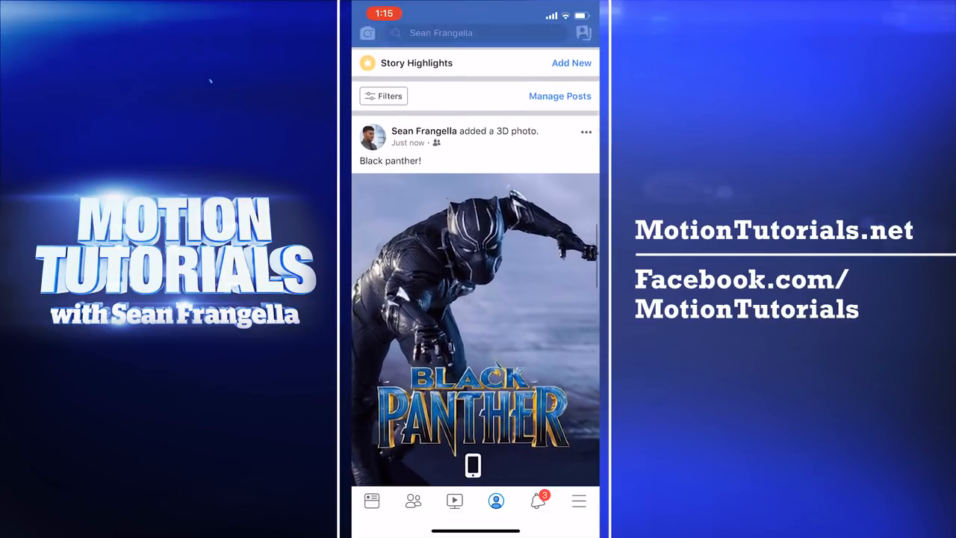
{"action": "scroll", "coordinate": [475, 299], "scroll_direction": "down", "scroll_amount": 2}
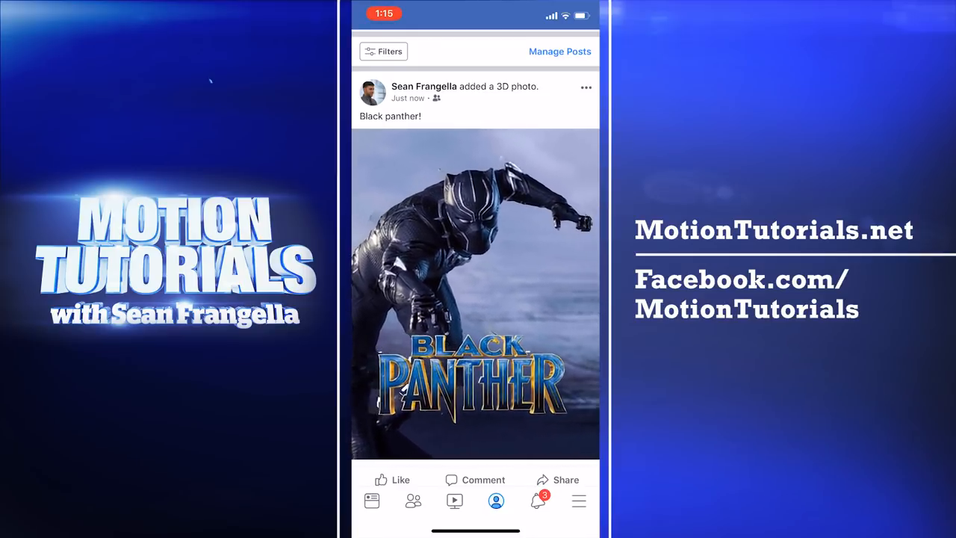
{"action": "scroll", "coordinate": [475, 299], "scroll_direction": "down", "scroll_amount": 1}
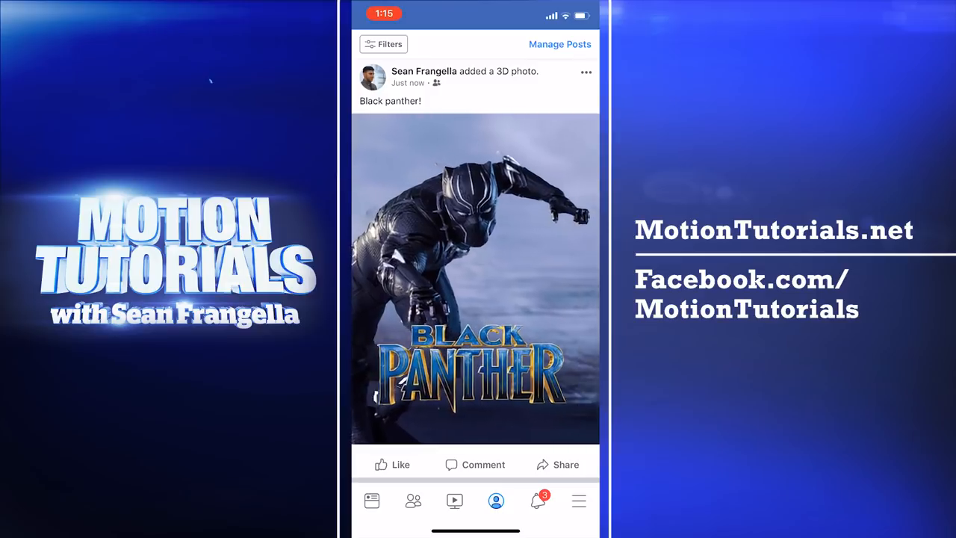